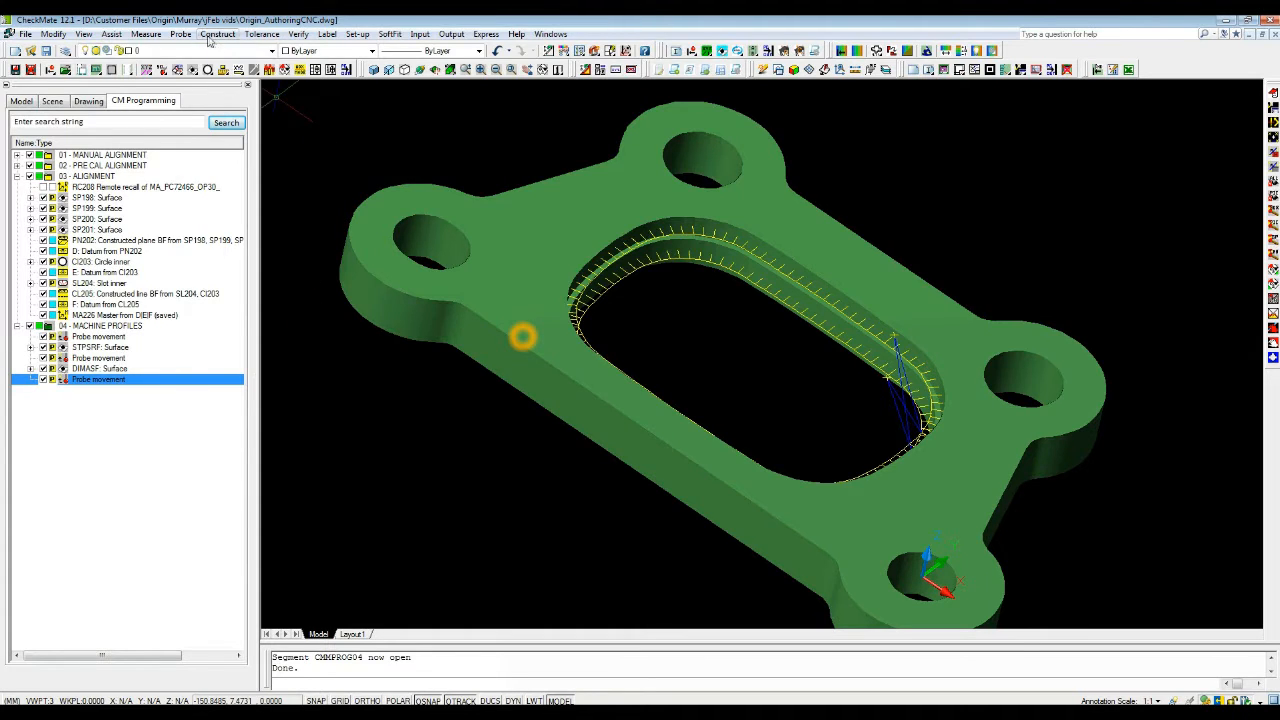
# Measure inner circles on the two corner holes along the far long side of the central slot.
pyautogui.click(143, 34)
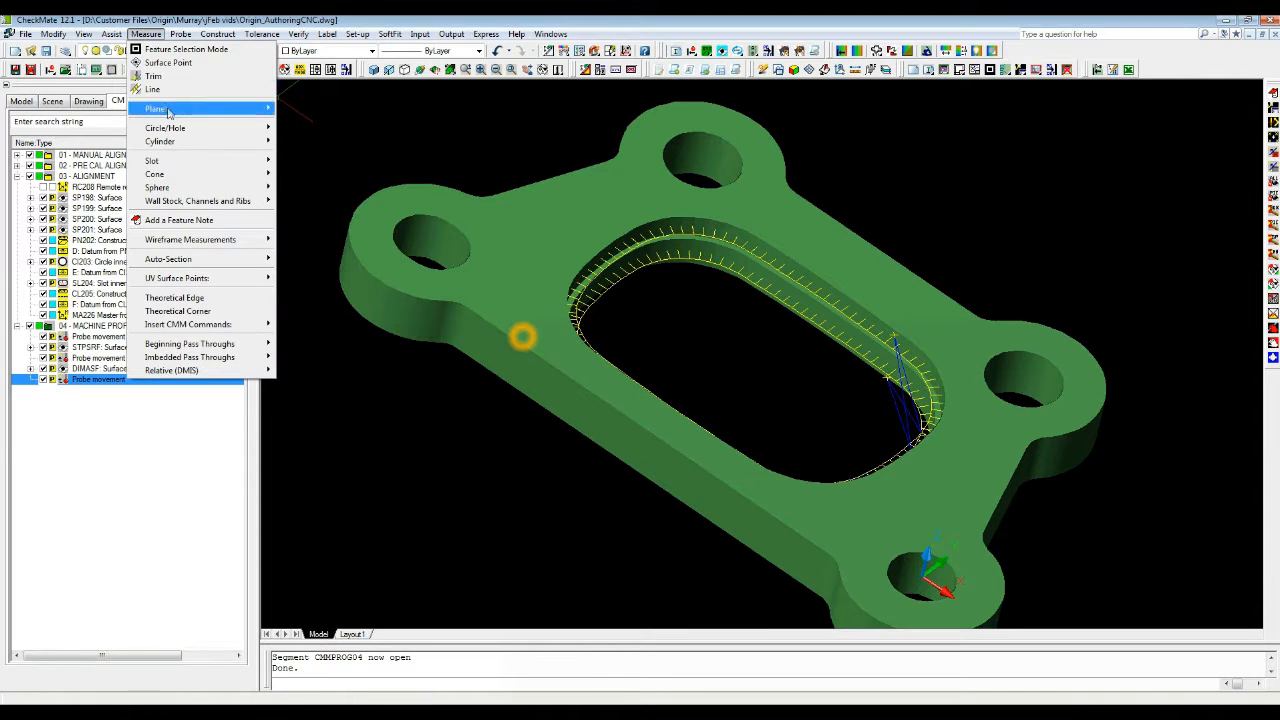
pyautogui.moveTo(220, 130)
pyautogui.click(340, 128)
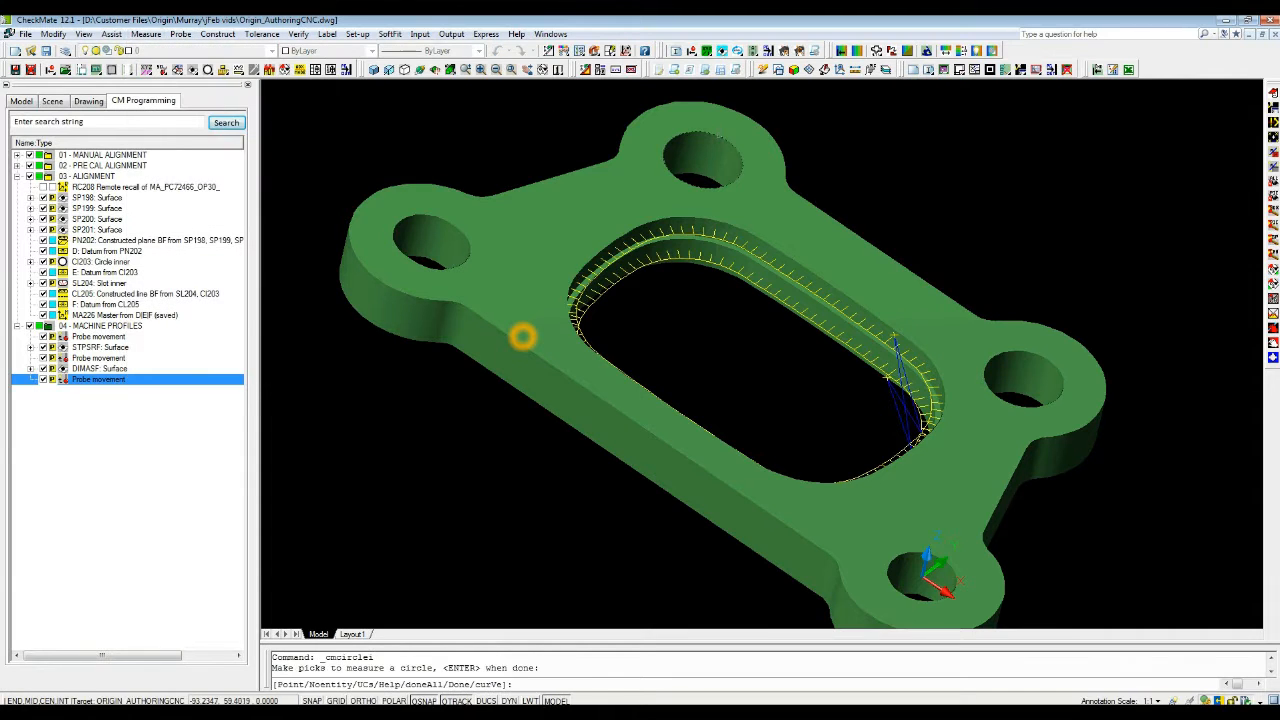
pyautogui.click(724, 138)
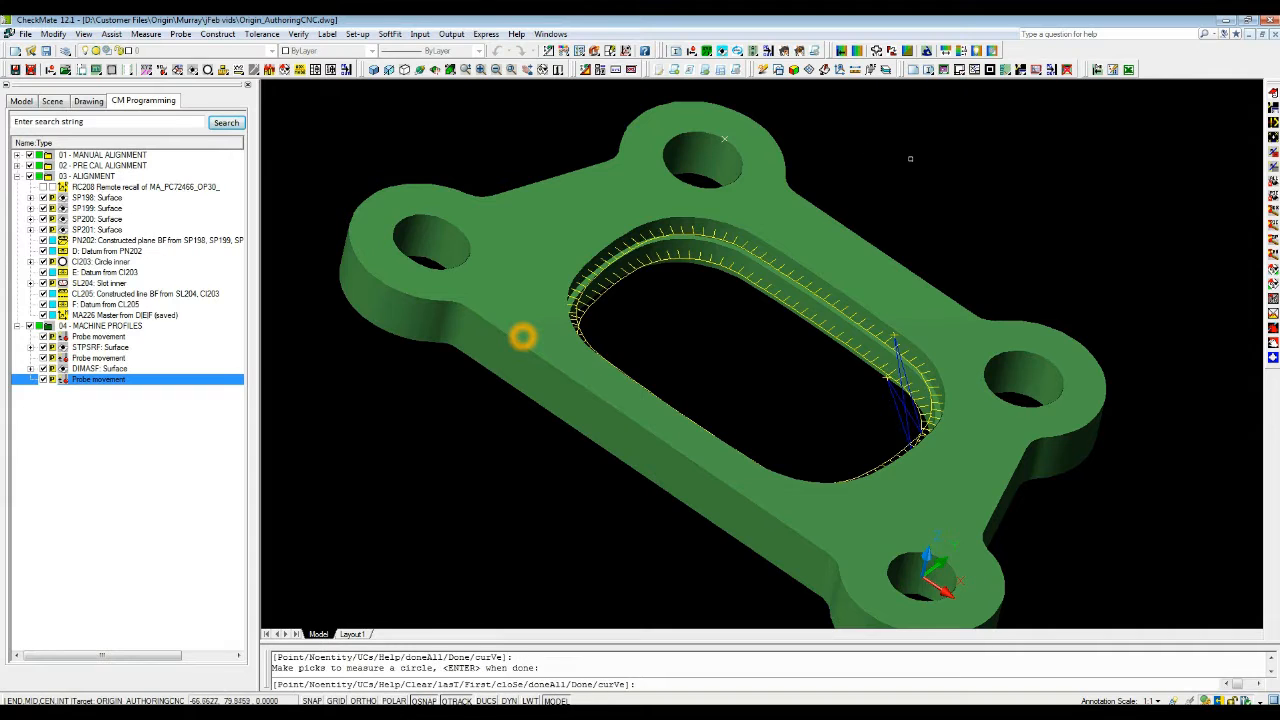
pyautogui.press('Return')
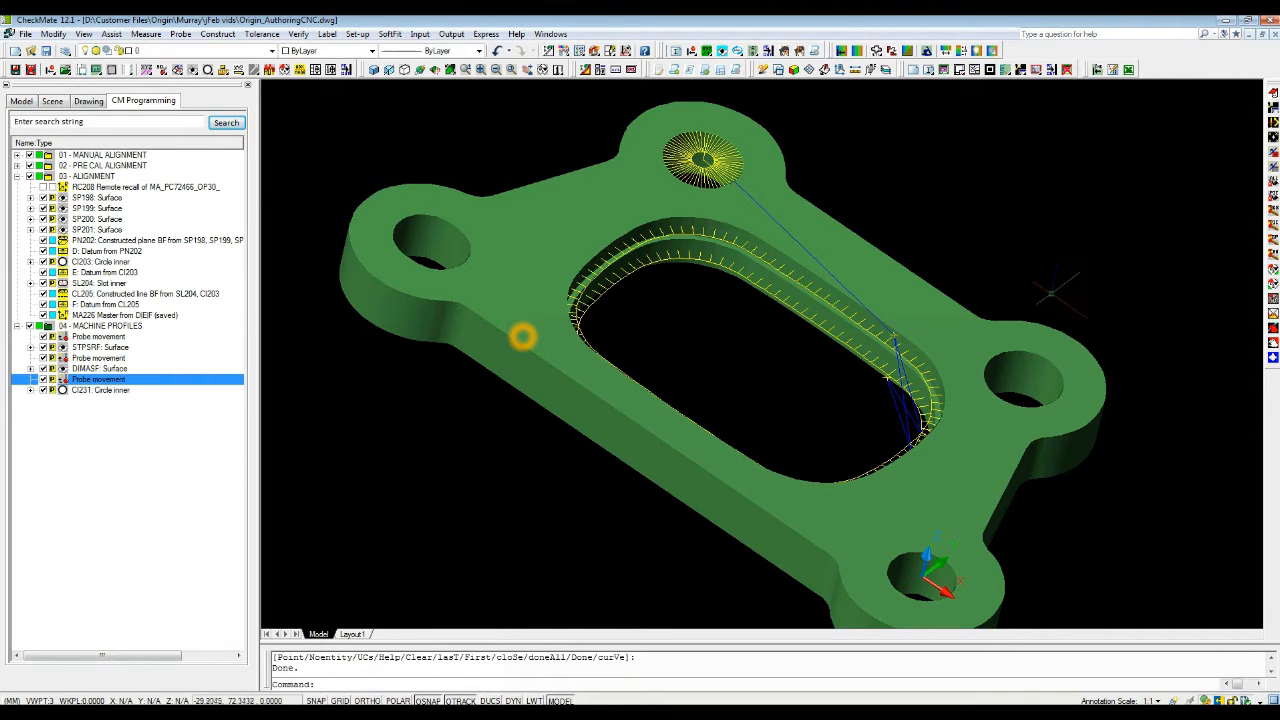
pyautogui.click(1047, 358)
pyautogui.press('Return')
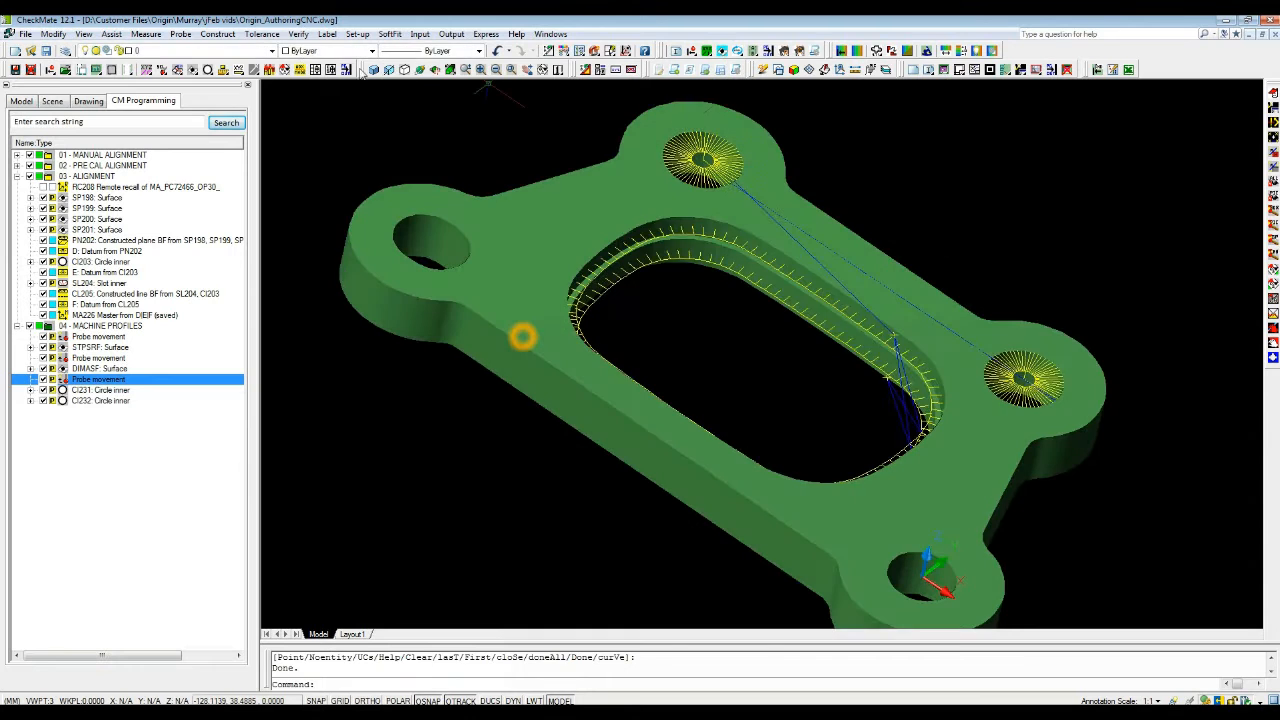
# Add a relative probe move of 30 mm after the last inner circle in the MACHINE PROFILES segment.
pyautogui.click(181, 34)
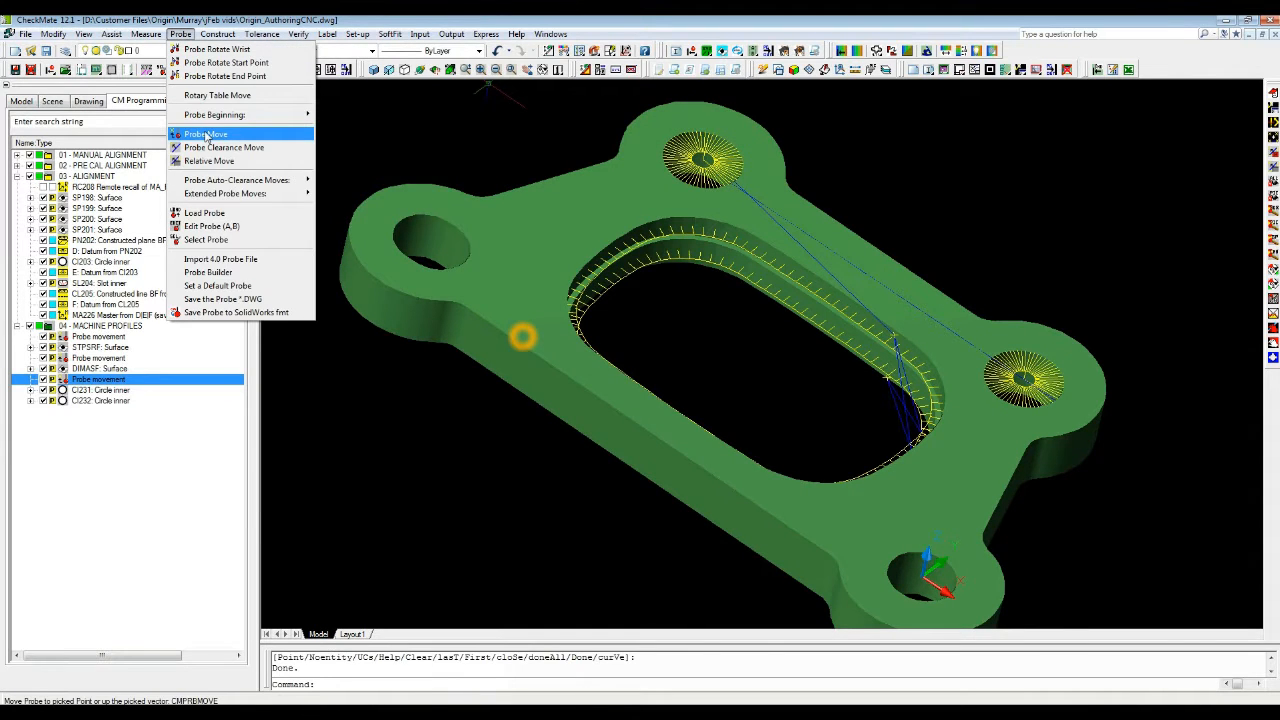
pyautogui.click(206, 135)
pyautogui.click(117, 401)
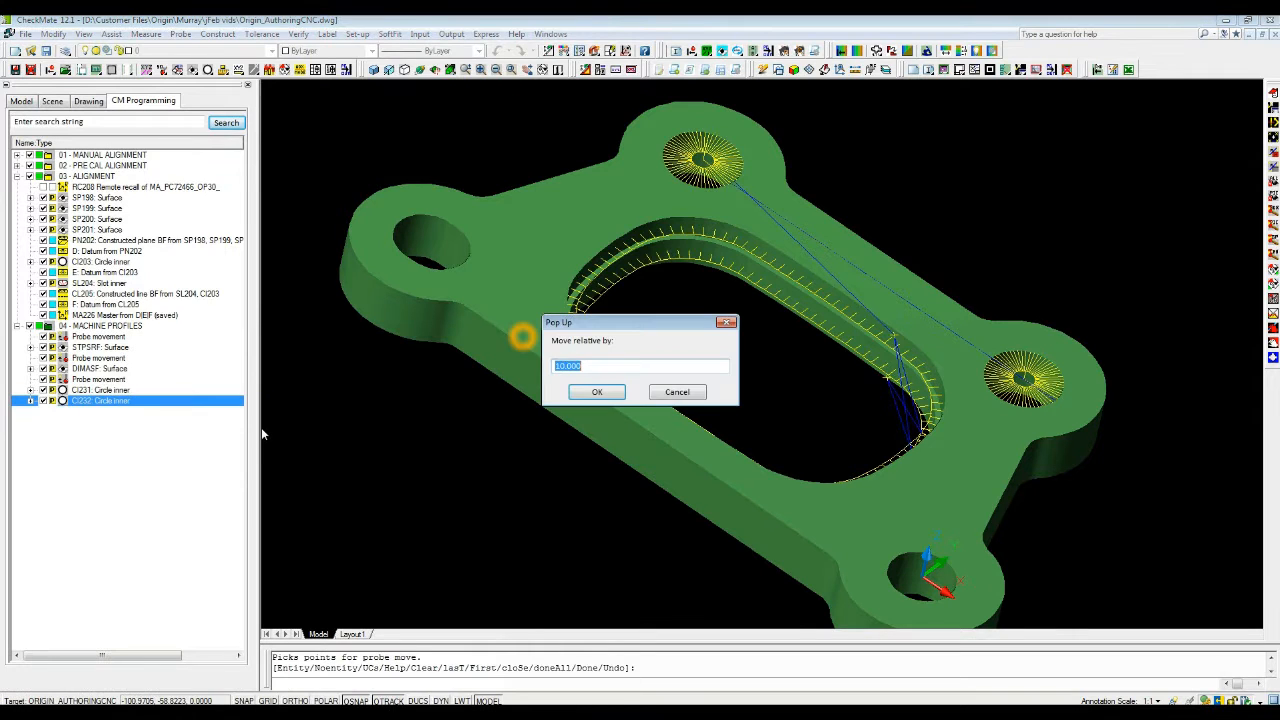
pyautogui.write('30')
pyautogui.click(596, 393)
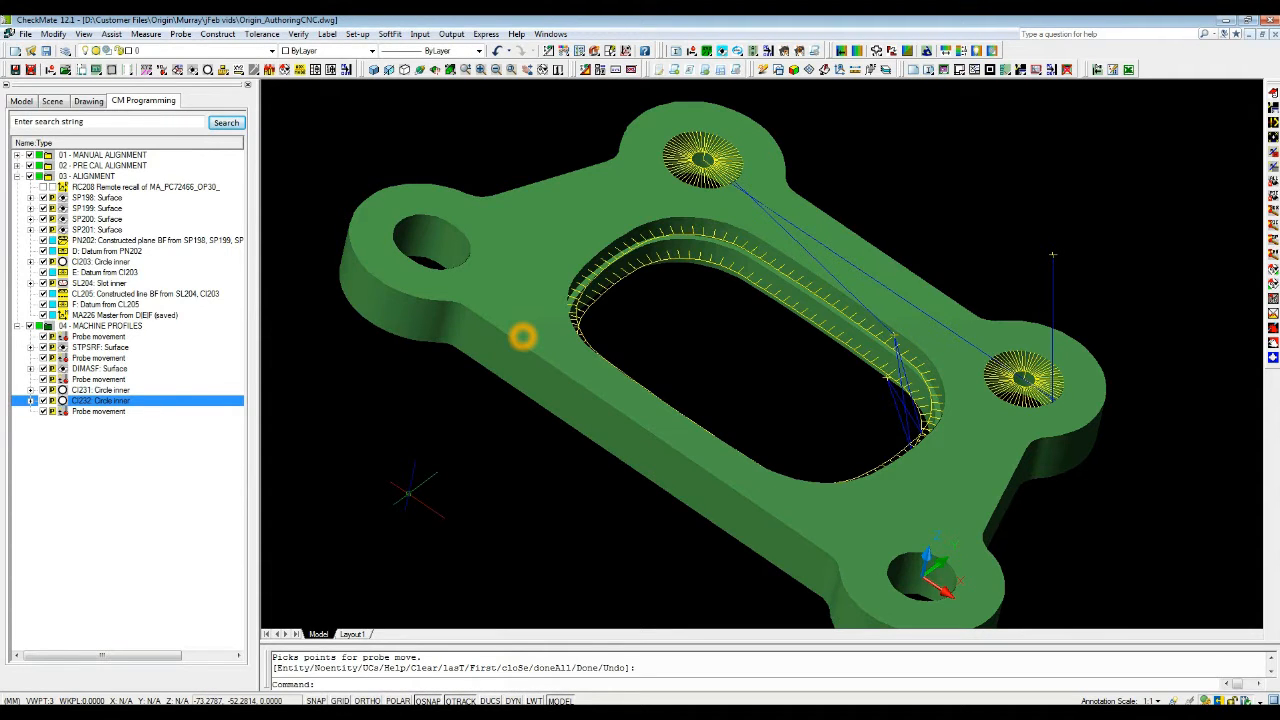
# Output the MLB program as PC72466_OP30.BAS in the jFeb vids folder, replacing the existing file, and review the generated code.
pyautogui.click(451, 34)
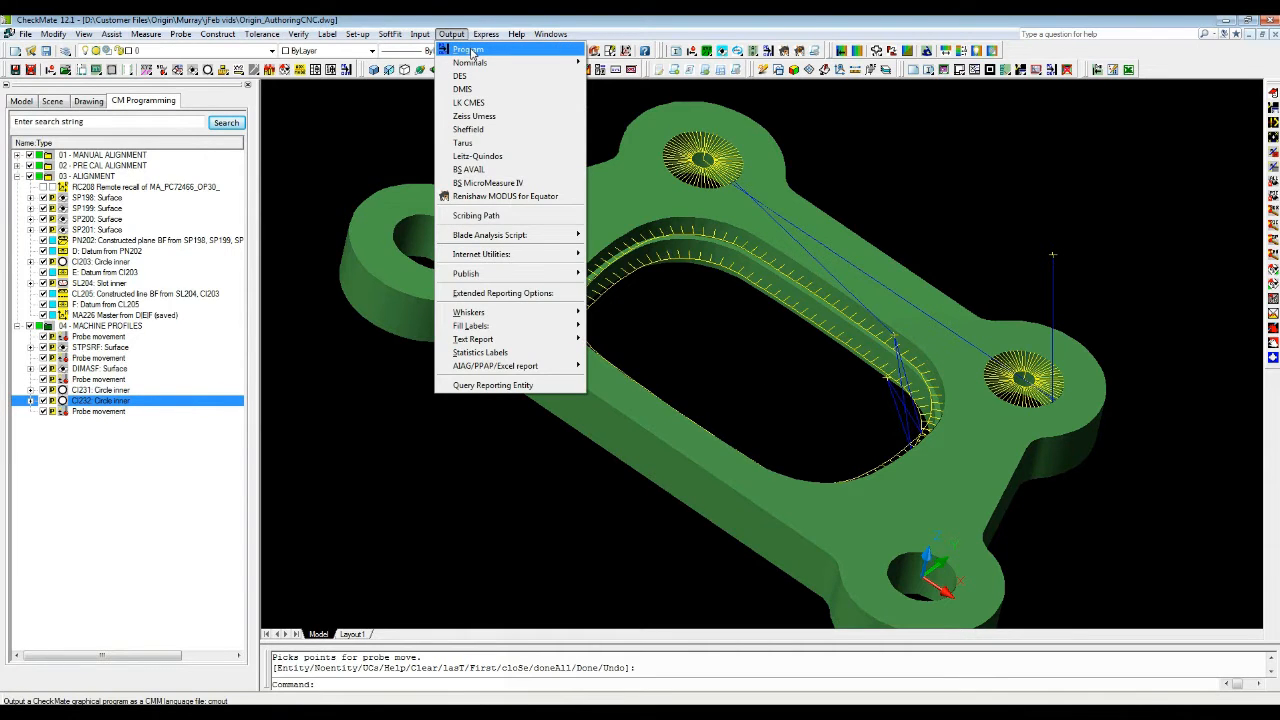
pyautogui.click(469, 50)
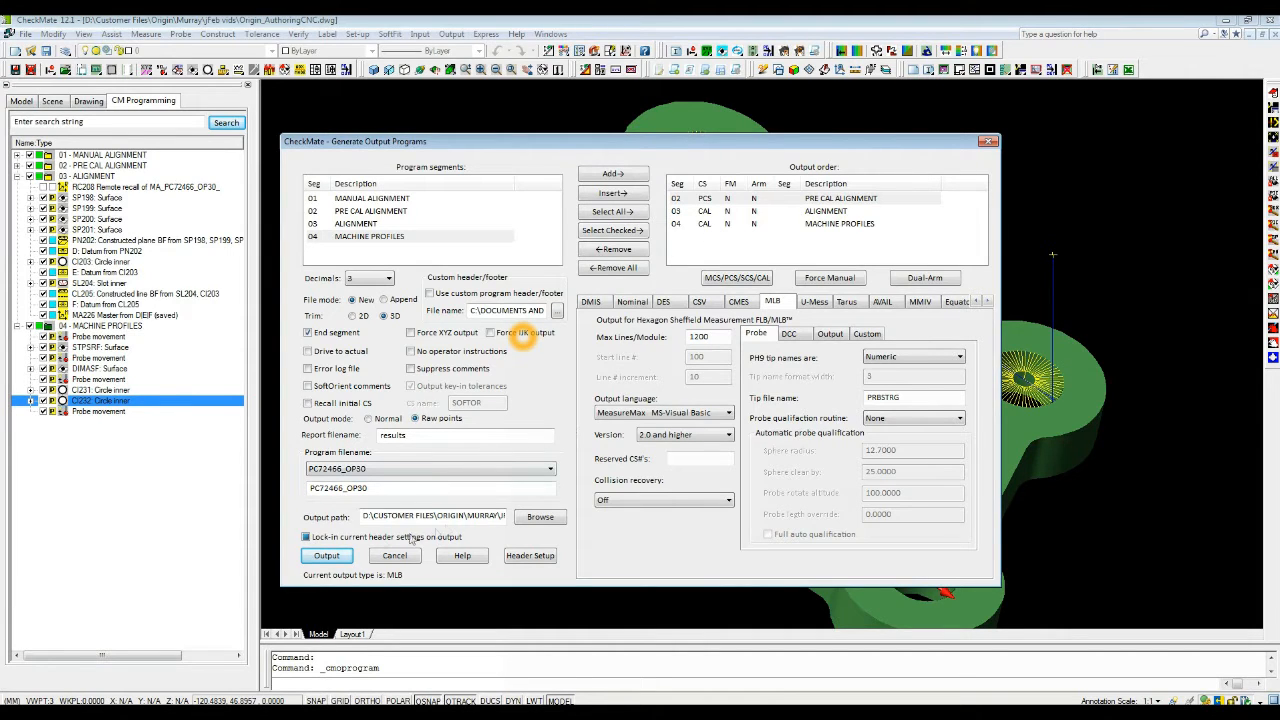
pyautogui.click(327, 556)
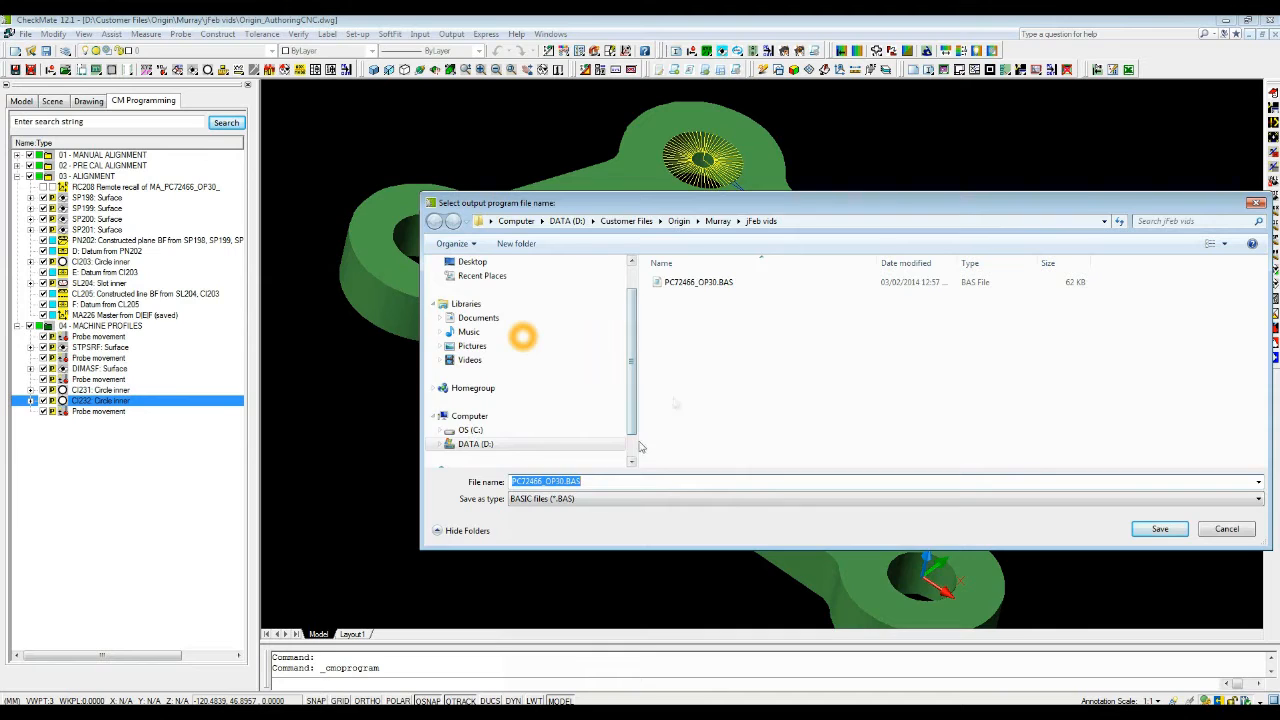
pyautogui.click(1160, 531)
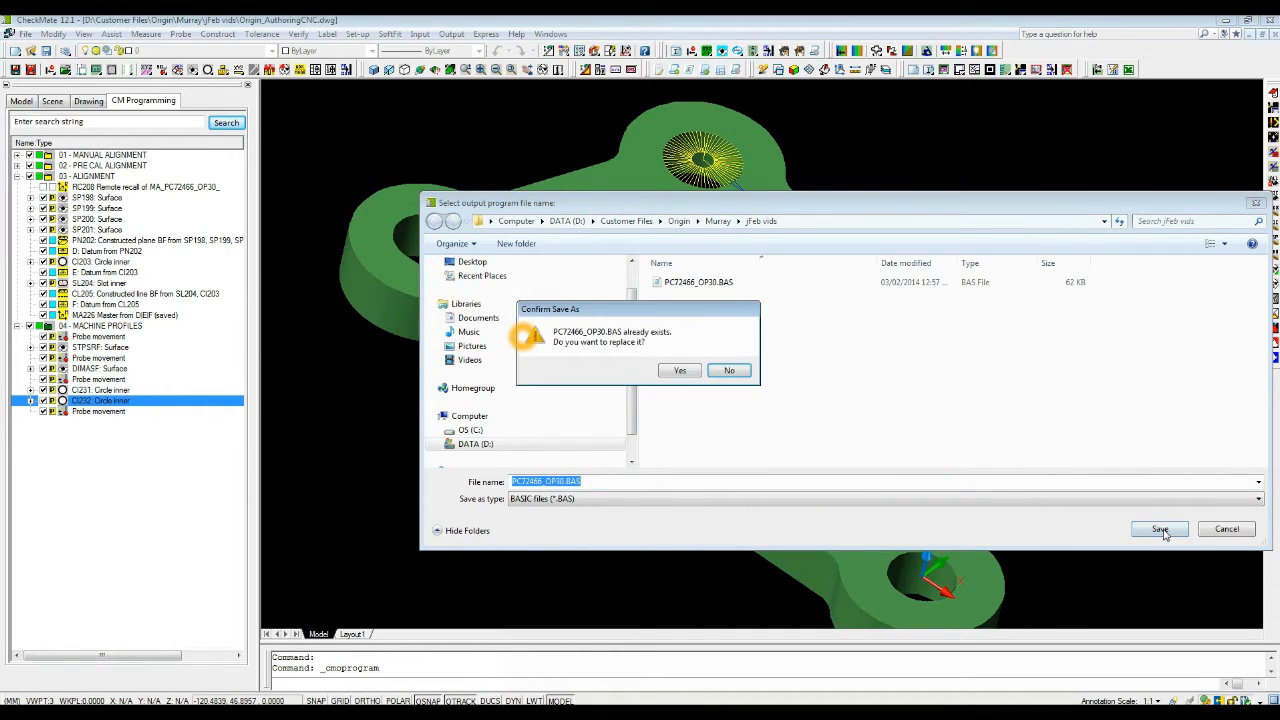
pyautogui.click(680, 371)
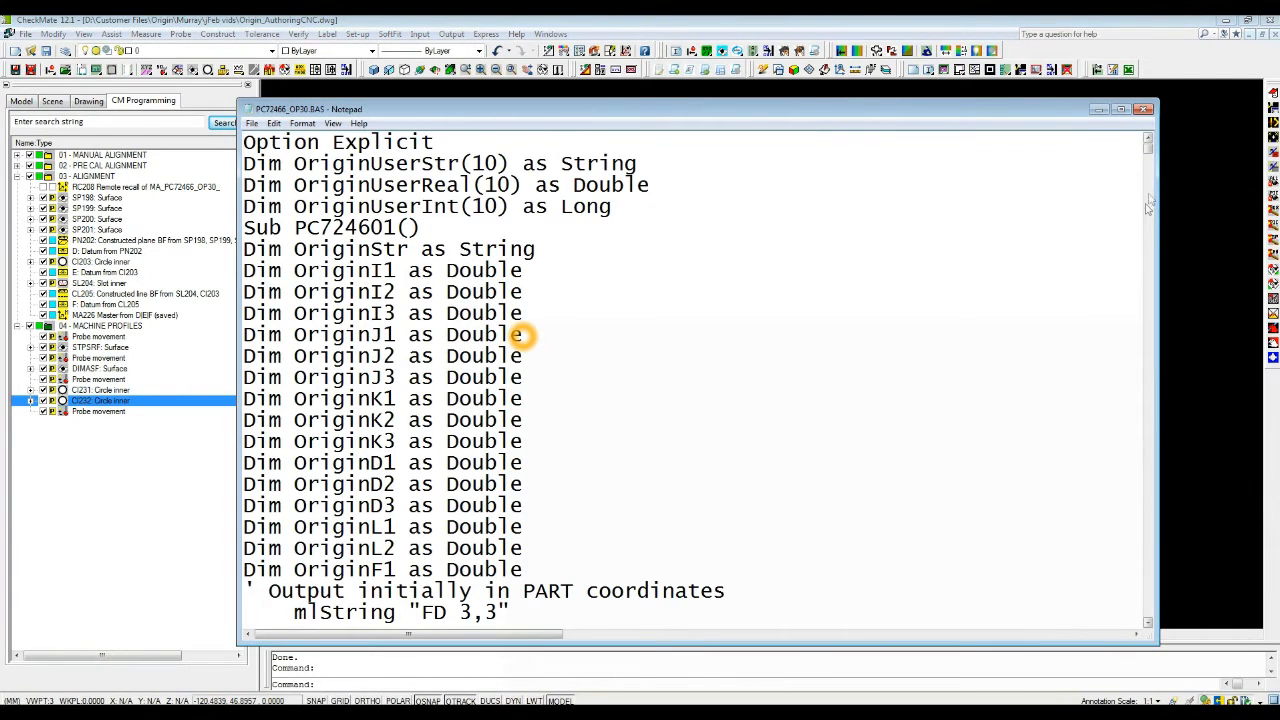
pyautogui.moveTo(1149, 148); pyautogui.dragTo(1153, 180)
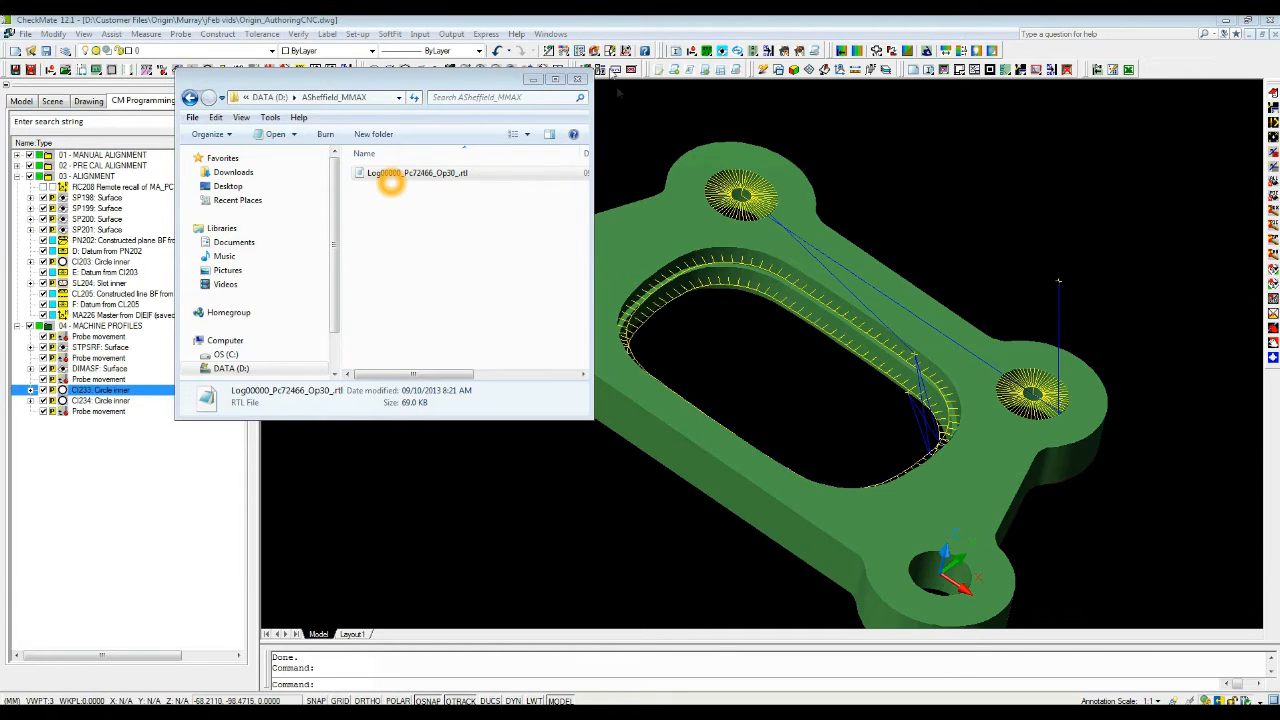
# Load the raw CMM results from Log00000_Pc72466_Op30_.rtl for CAL, using the MMX2 results file type.
pyautogui.click(582, 26)
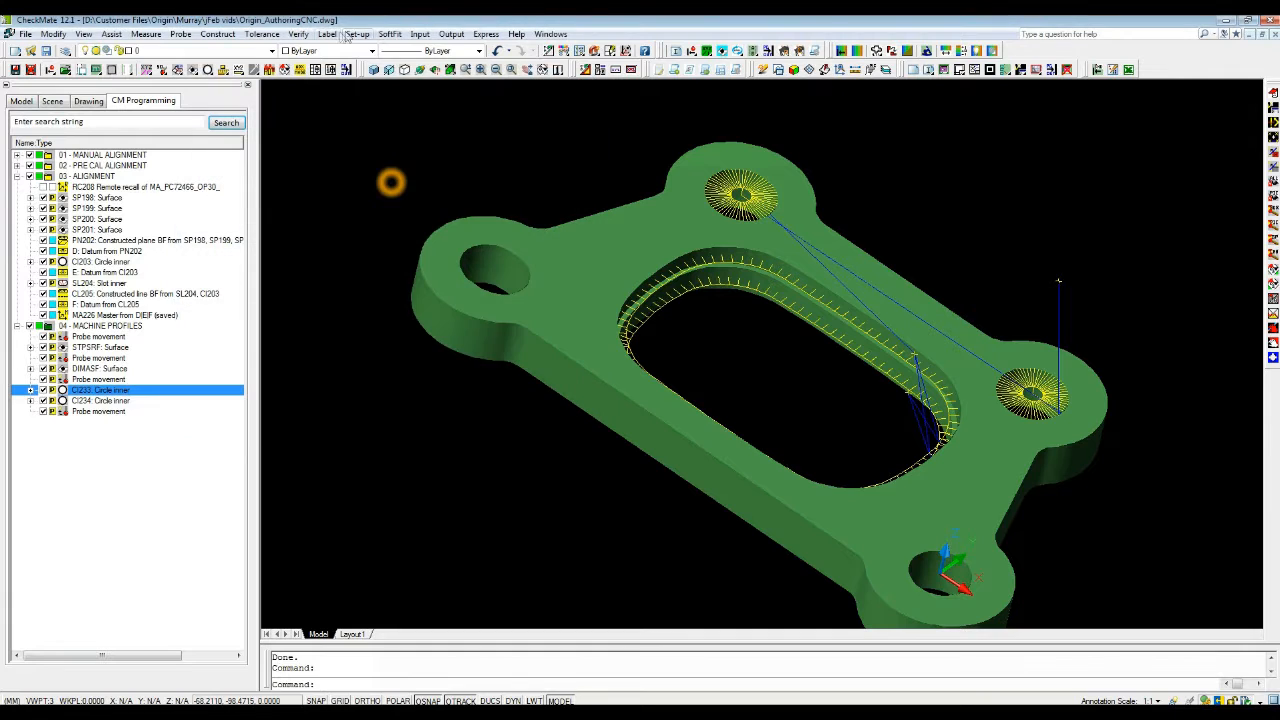
pyautogui.click(418, 34)
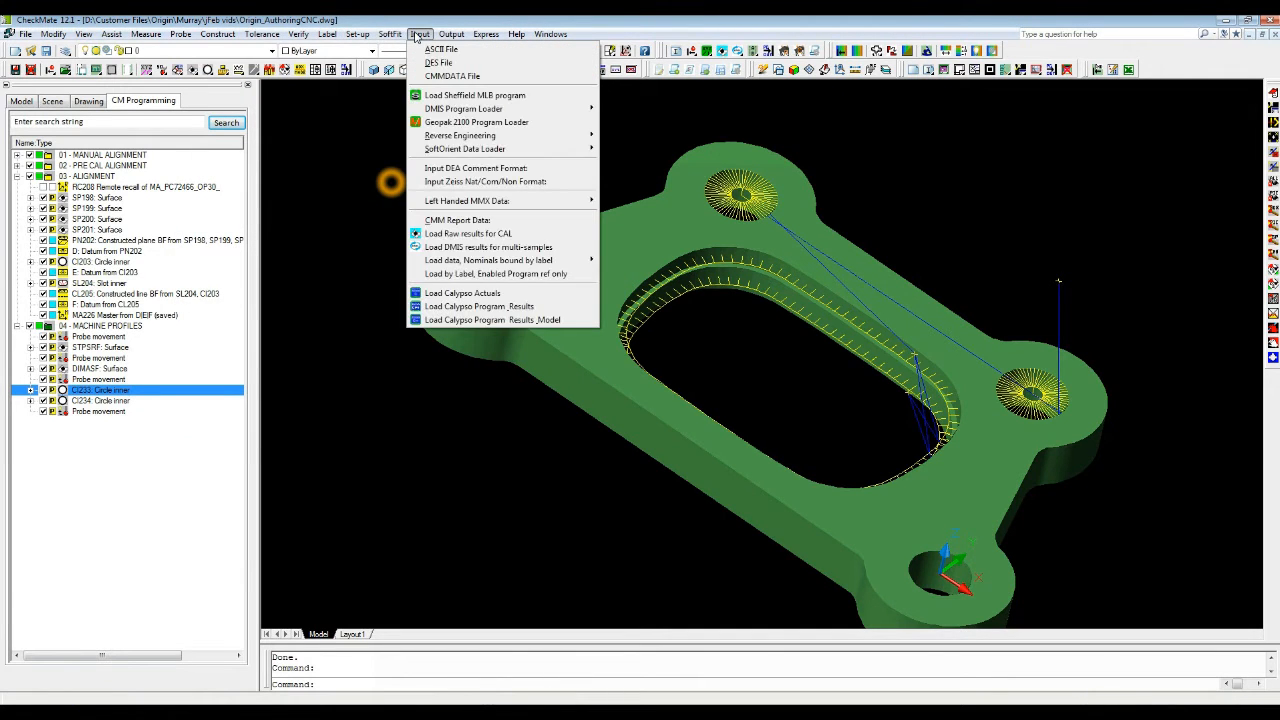
pyautogui.click(474, 234)
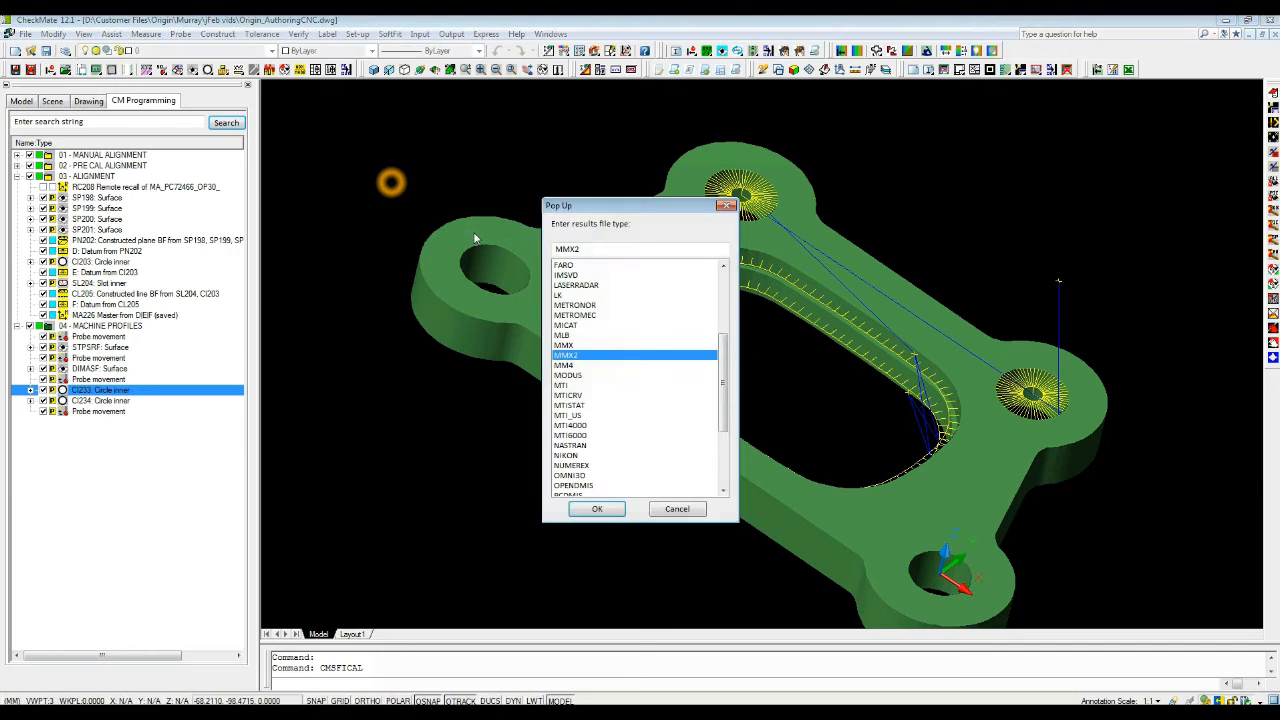
pyautogui.click(597, 509)
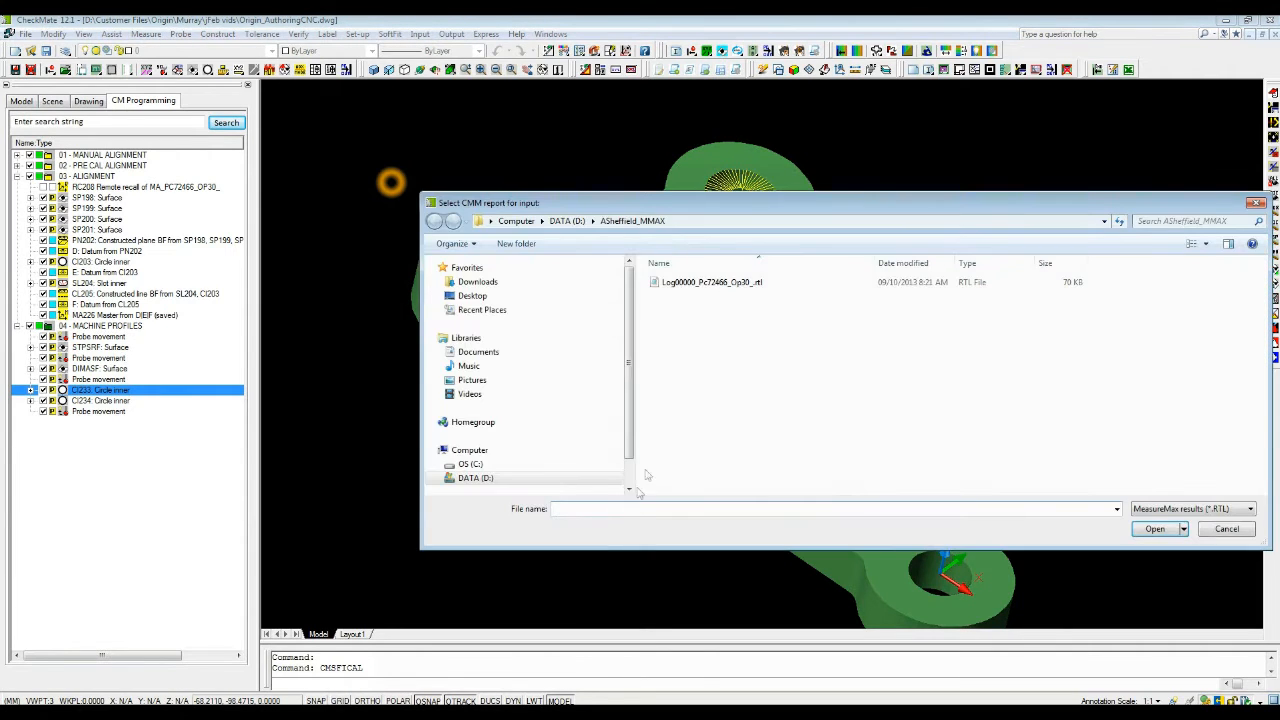
pyautogui.click(698, 284)
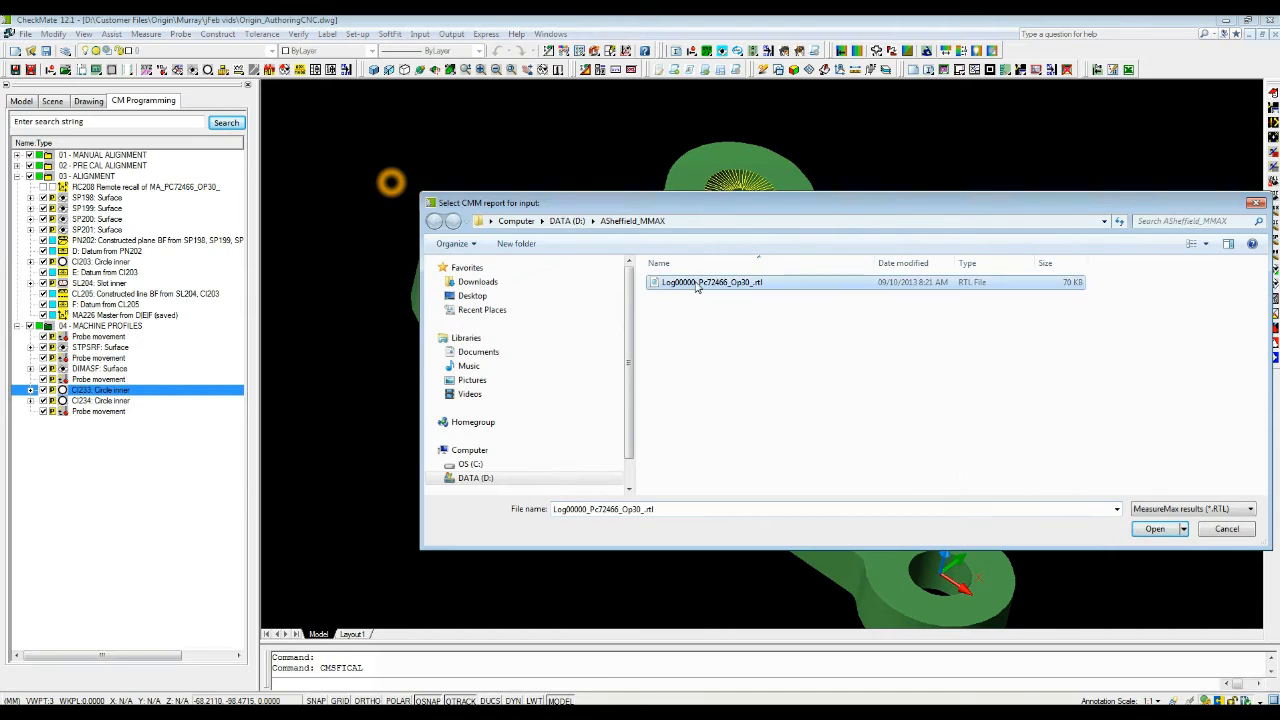
pyautogui.click(1152, 529)
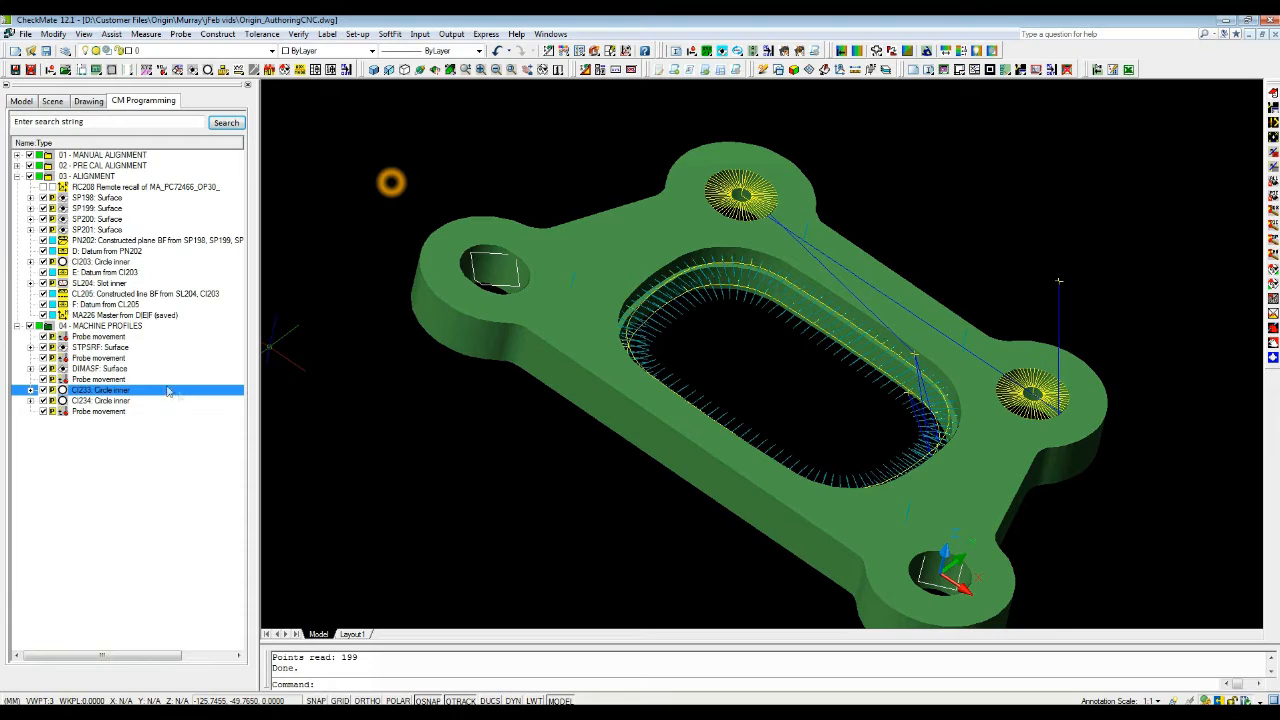
# Set the probing method of inner circle CI233 to Arc scan.
pyautogui.doubleClick(88, 394)
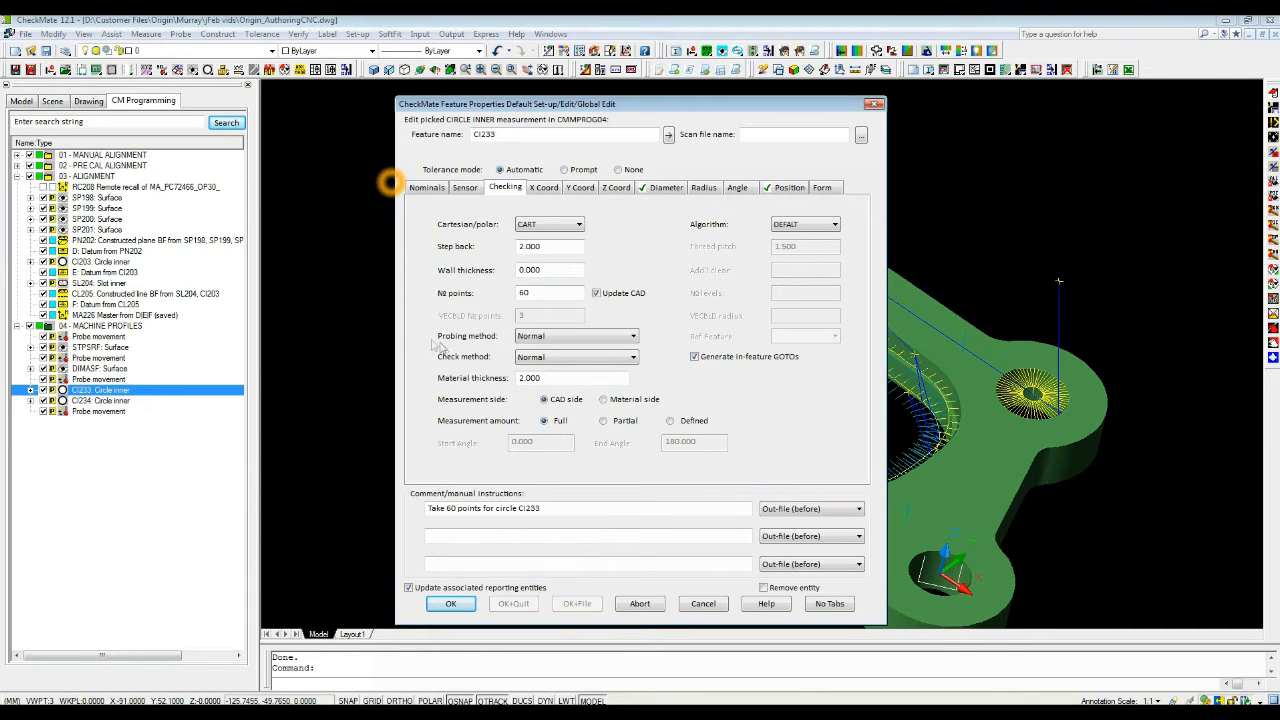
pyautogui.click(633, 337)
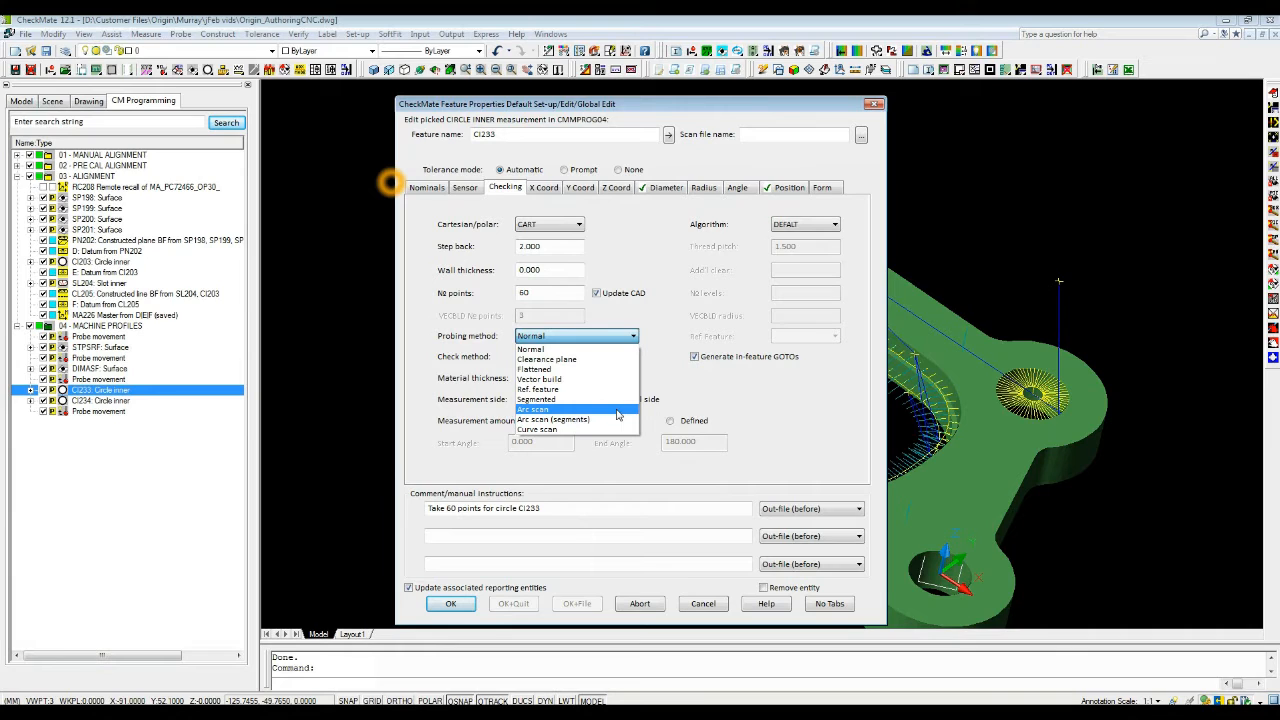
pyautogui.click(537, 411)
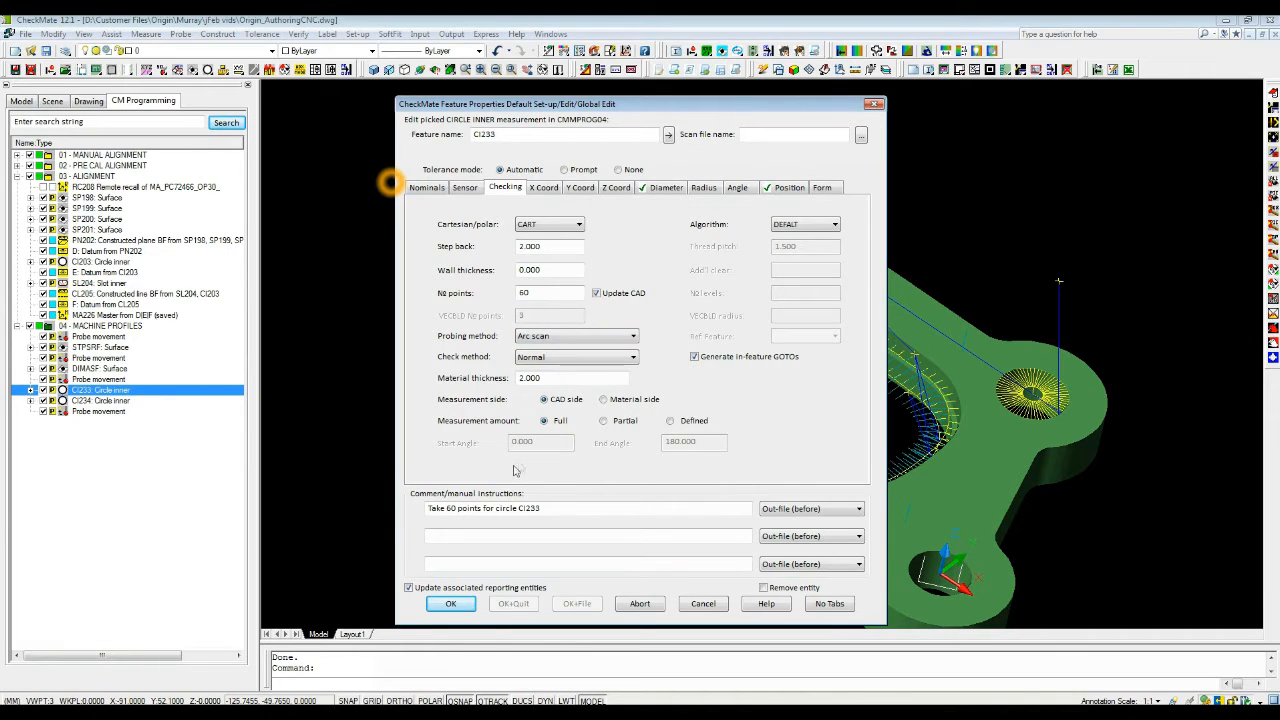
pyautogui.click(452, 605)
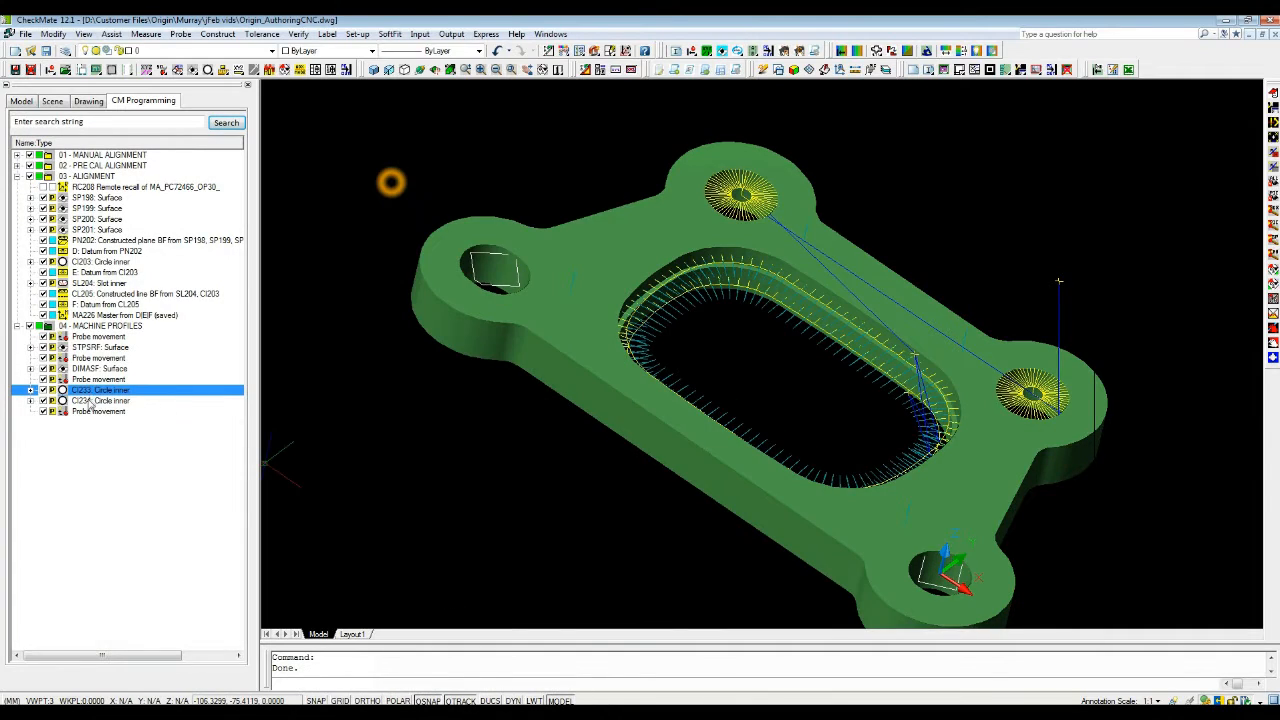
# Set the probing method of inner circle CI234 to Arc scan.
pyautogui.doubleClick(90, 401)
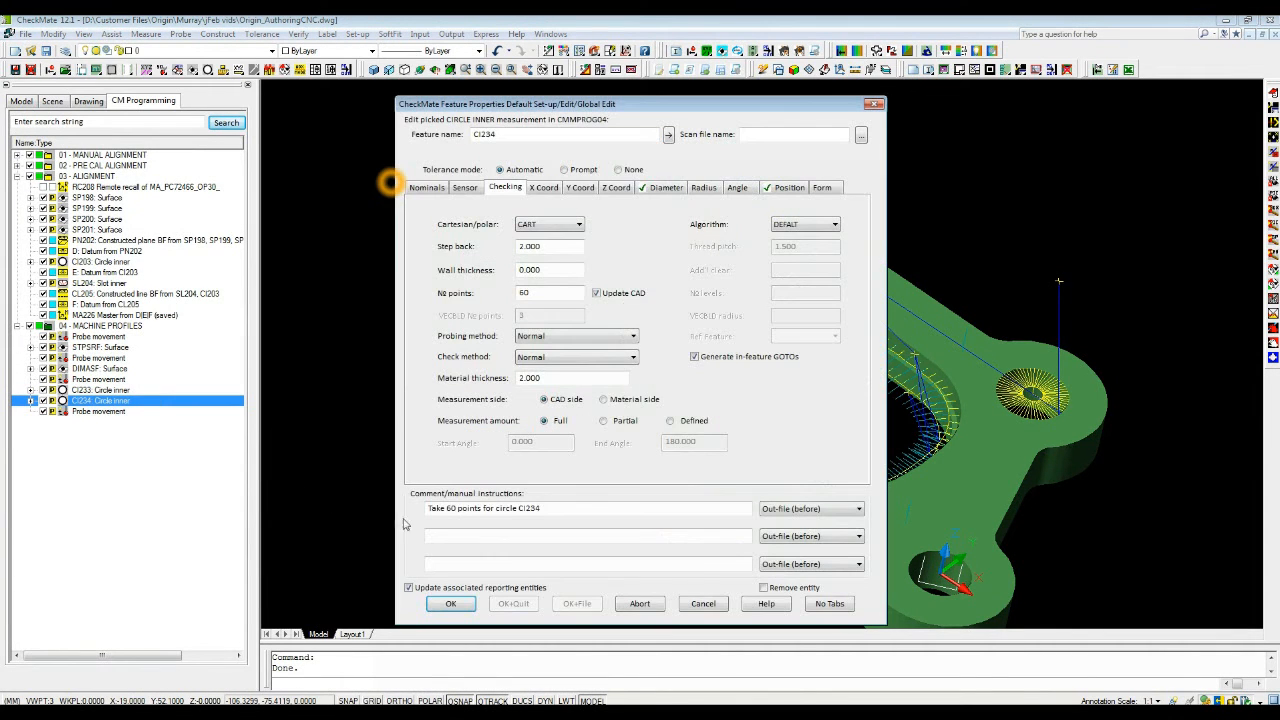
pyautogui.click(635, 340)
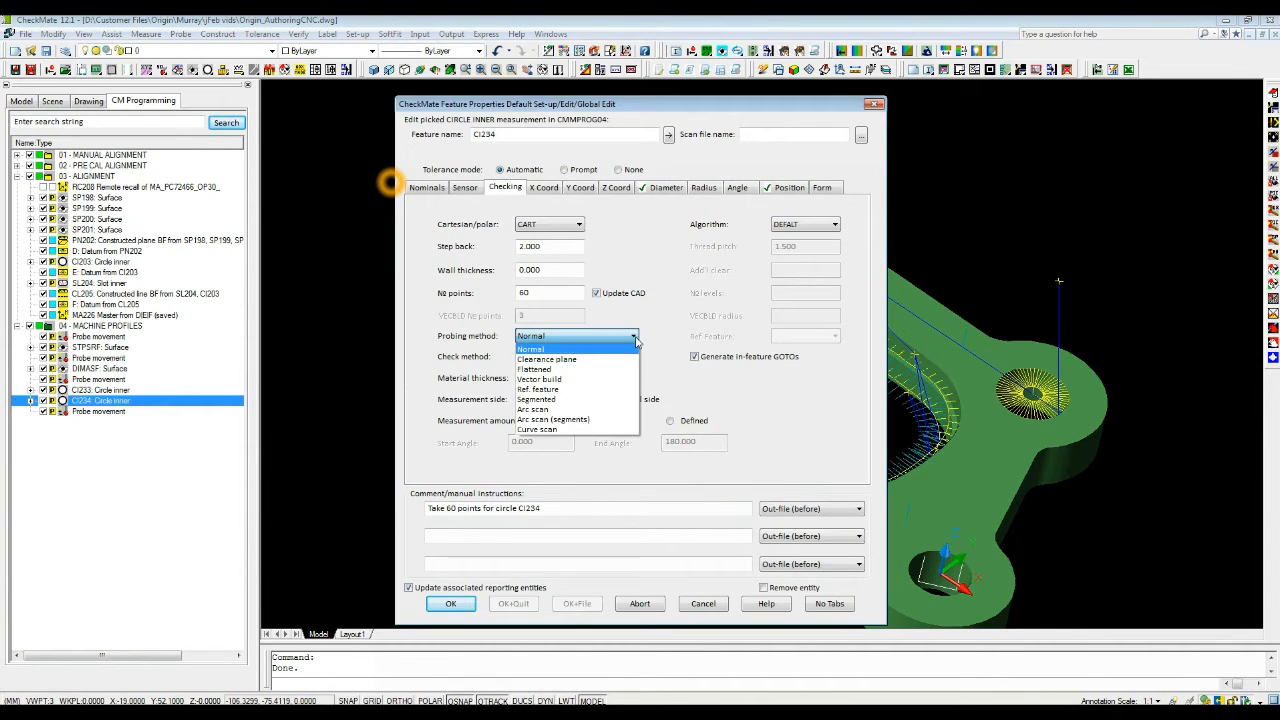
pyautogui.click(597, 409)
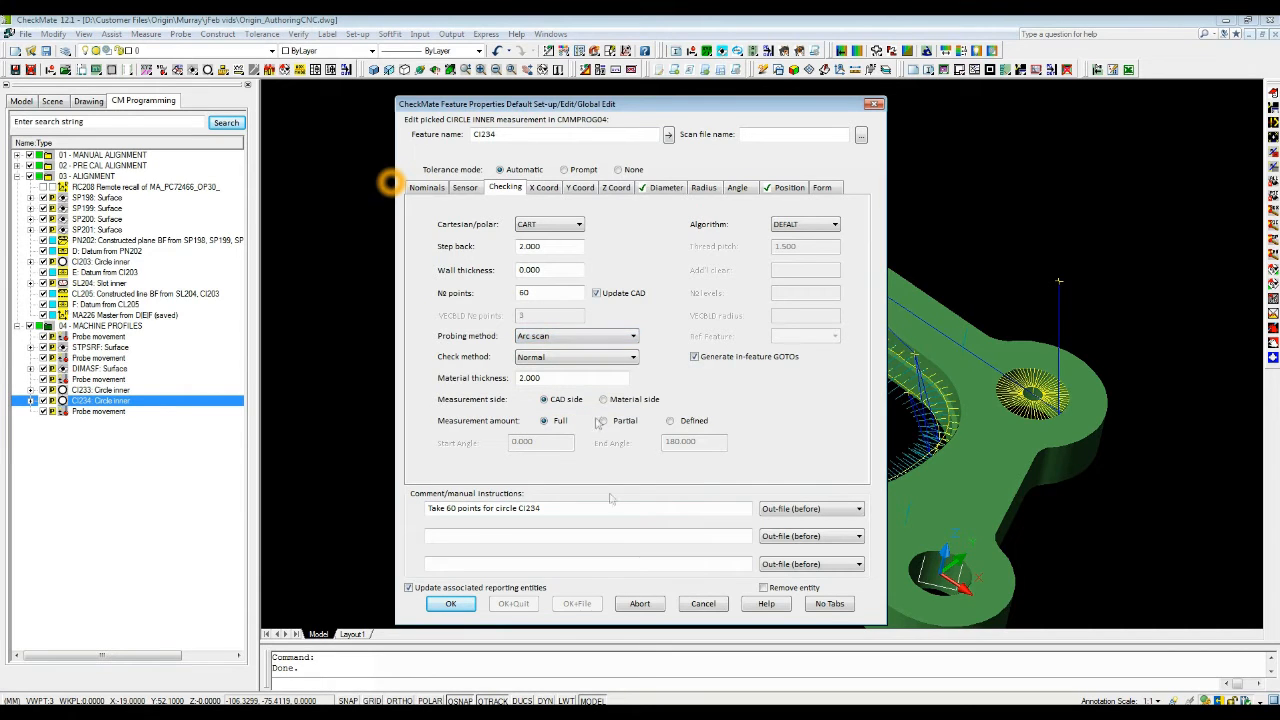
pyautogui.click(453, 605)
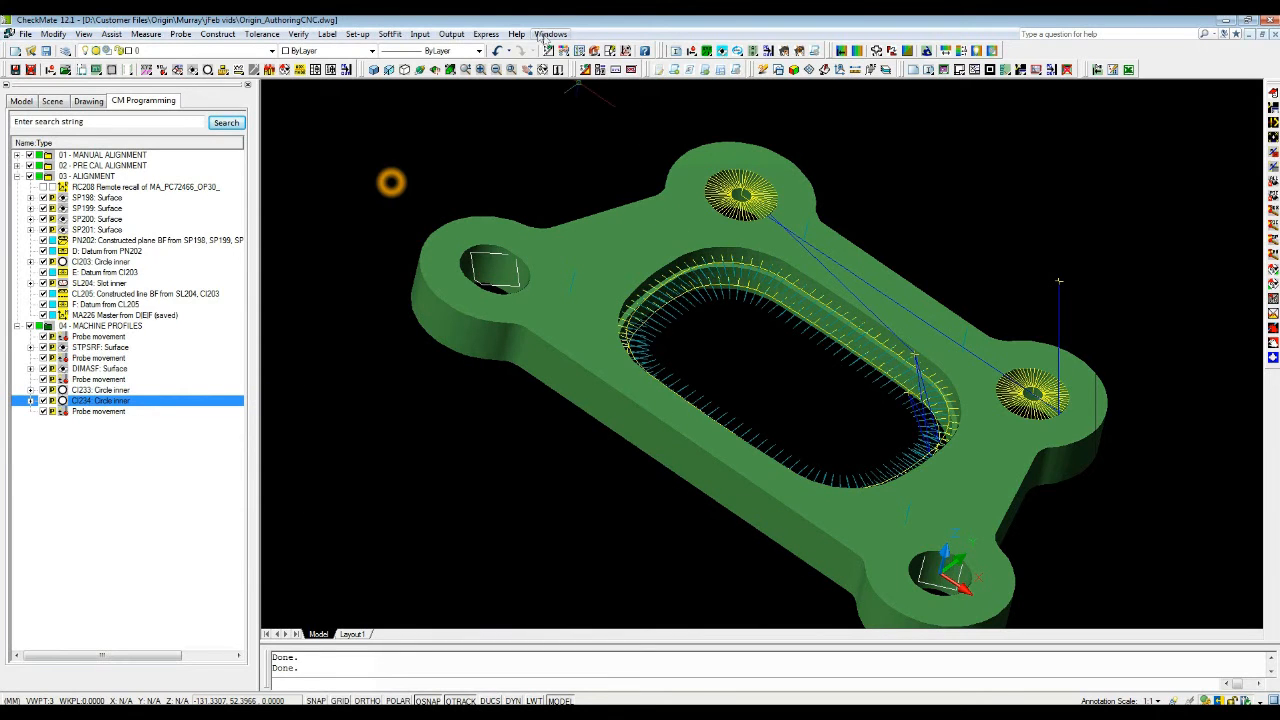
# Output the program in DMIS format for Renishaw Modus for Equator as PC72466_OP30.DMI.
pyautogui.click(450, 34)
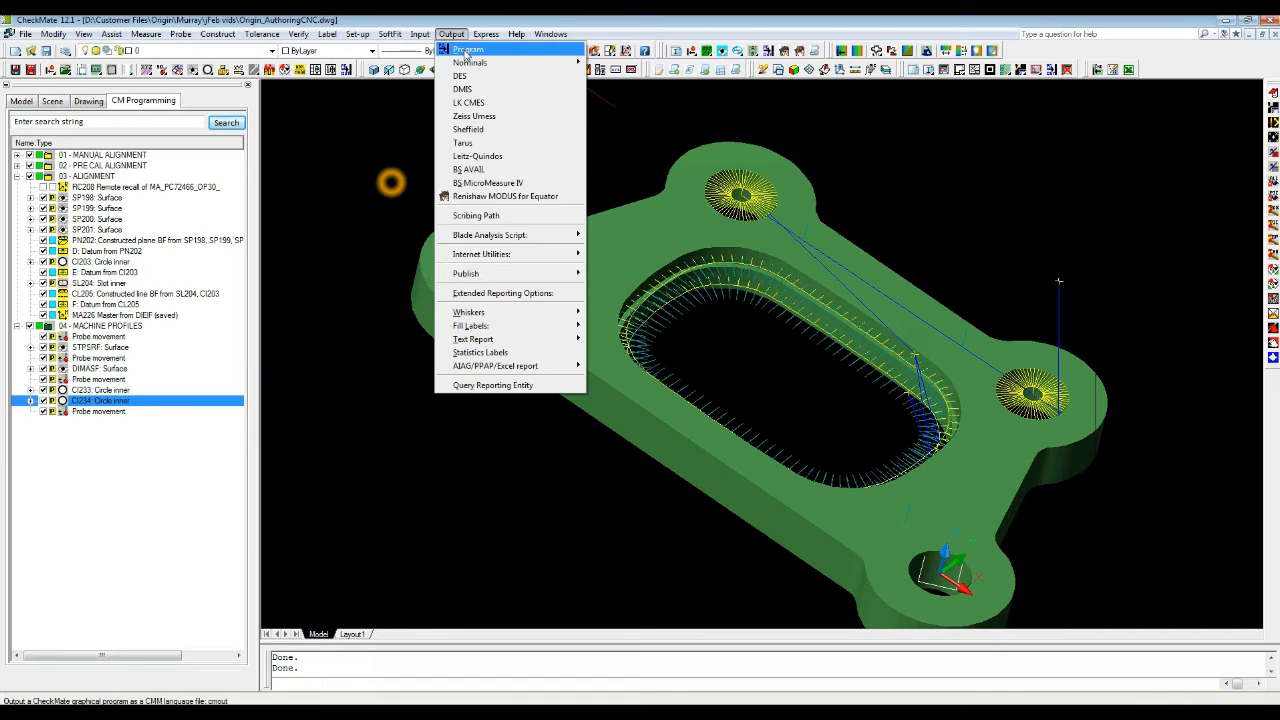
pyautogui.click(467, 50)
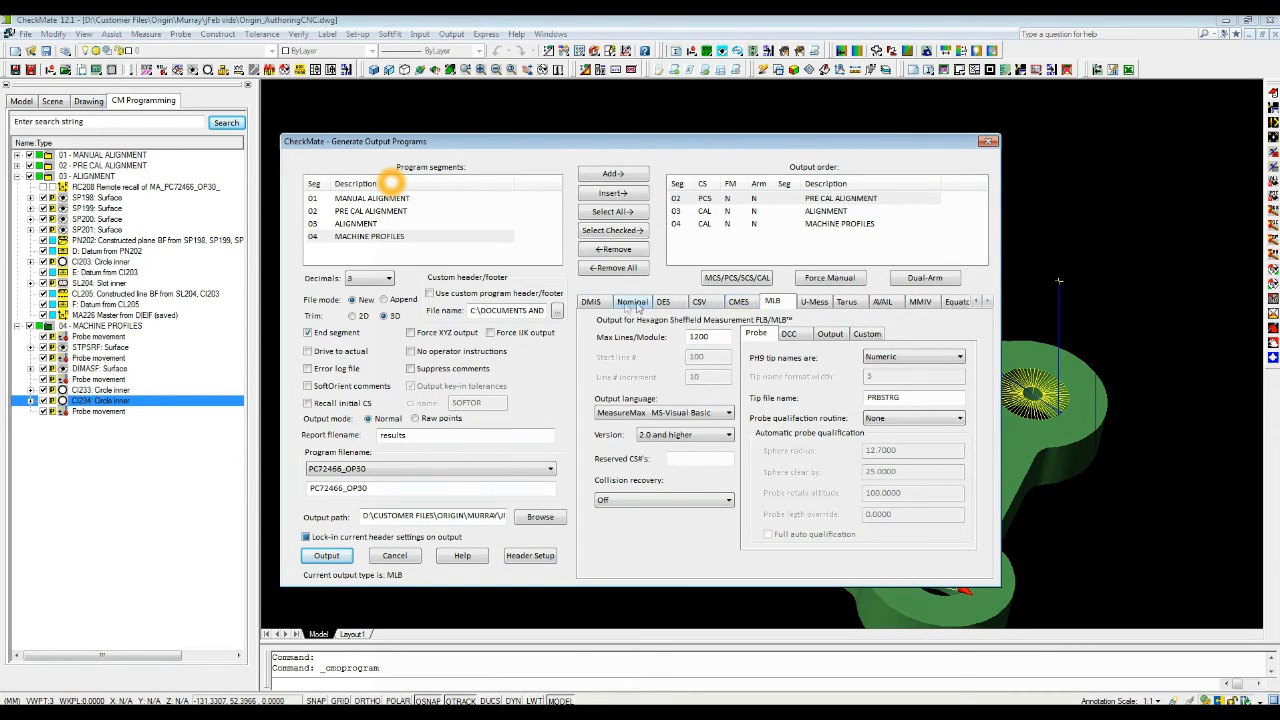
pyautogui.click(592, 302)
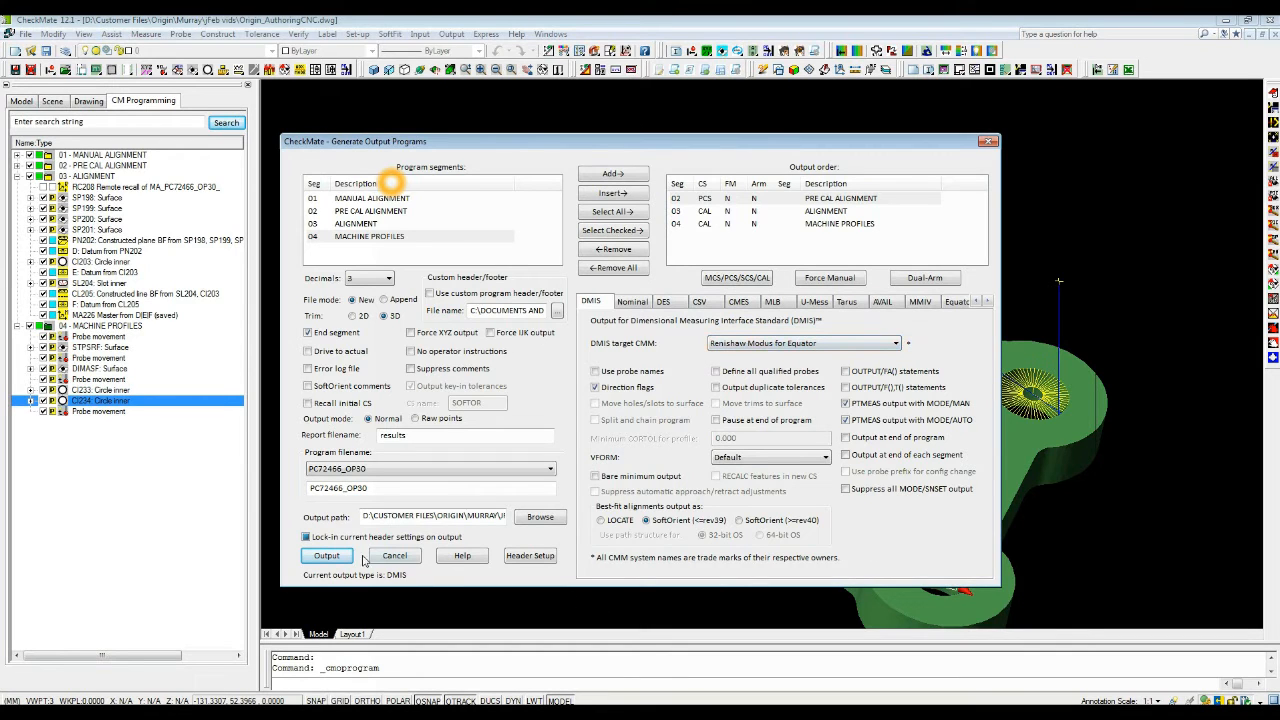
pyautogui.click(330, 556)
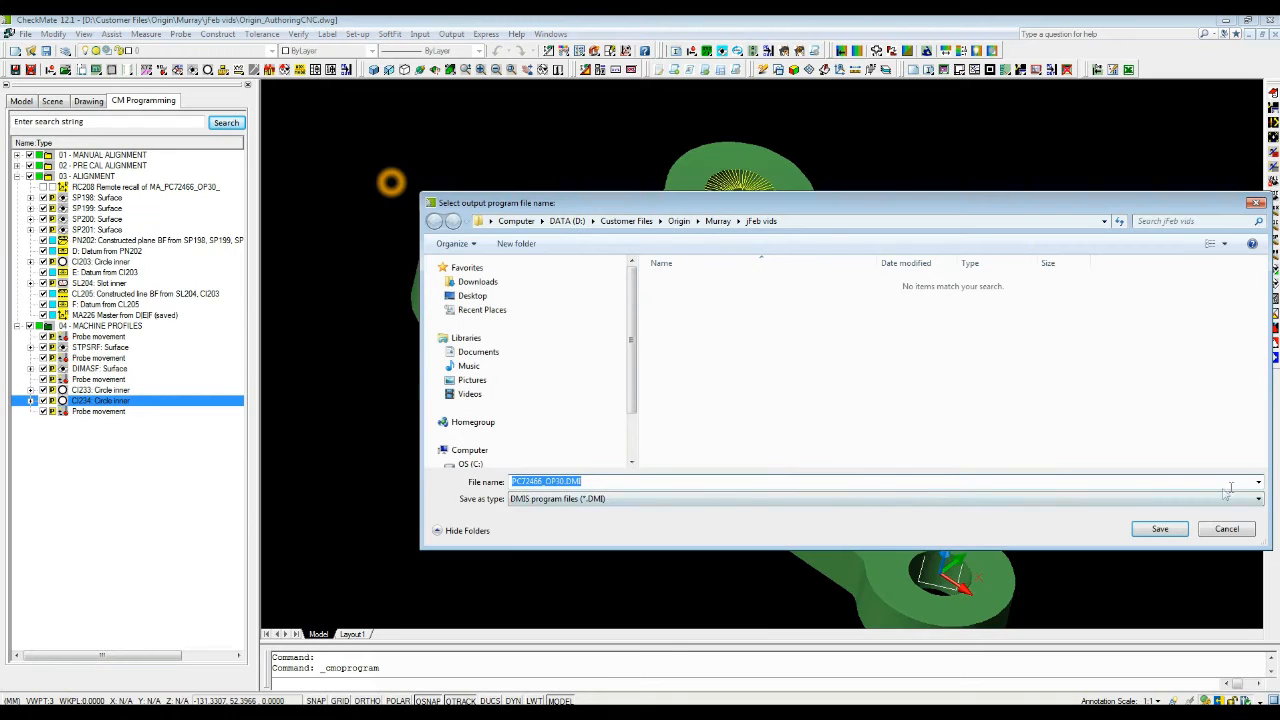
pyautogui.click(1160, 533)
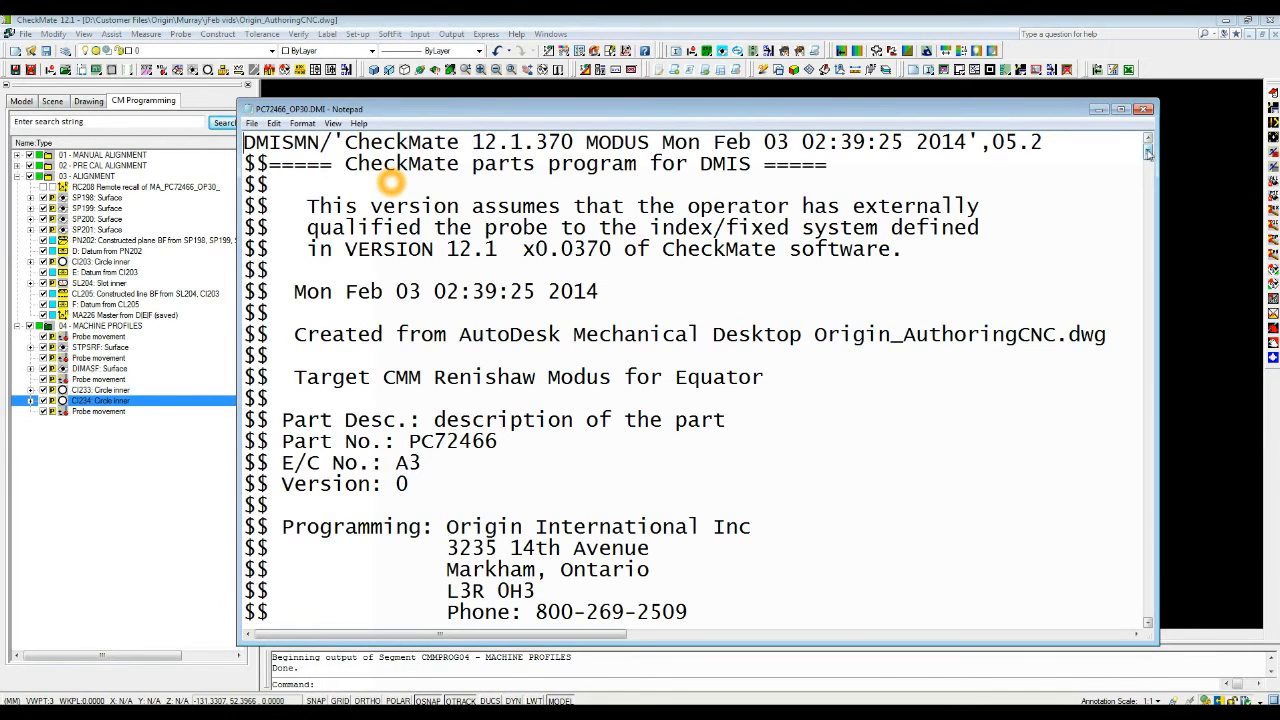
# Review the point measurement commands in the generated DMIS program, narrowing its window and moving it aside from the model.
pyautogui.moveTo(1148, 150)
pyautogui.mouseDown()
pyautogui.moveTo(1149, 175)
pyautogui.moveTo(1152, 150)
pyautogui.mouseUp()
pyautogui.moveTo(1156, 643); pyautogui.dragTo(872, 640)
pyautogui.moveTo(862, 150); pyautogui.dragTo(865, 299)
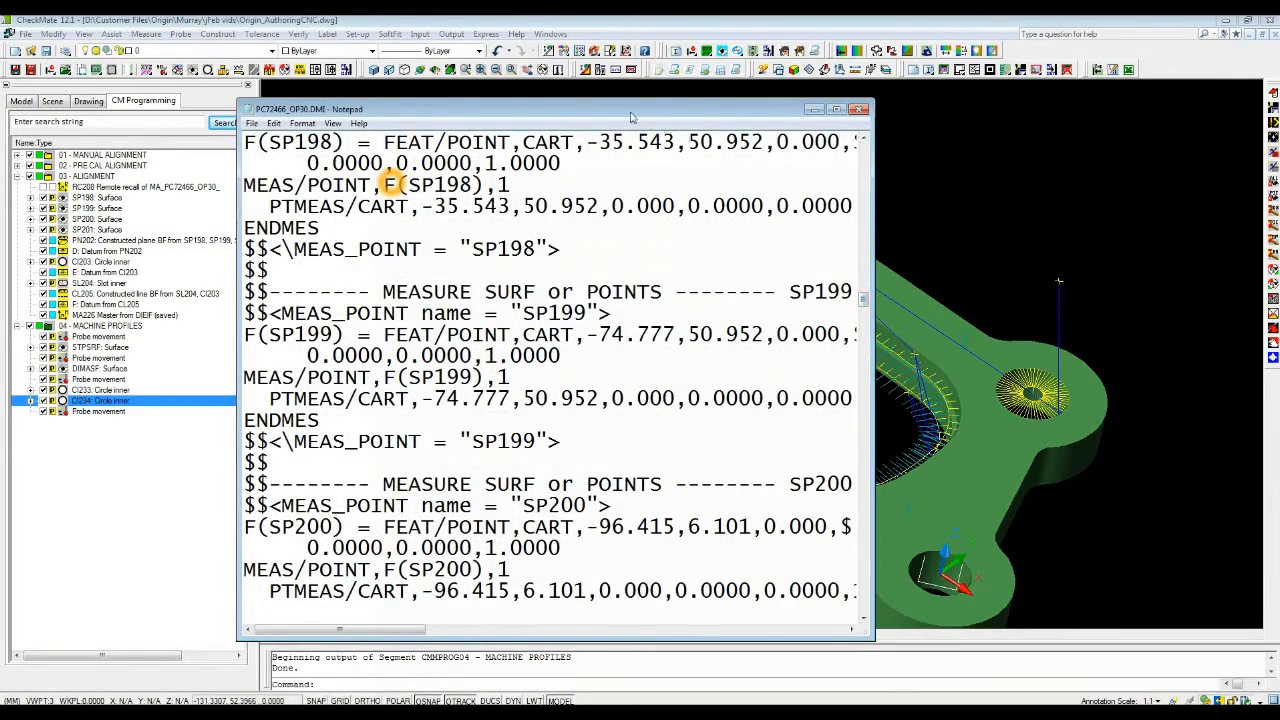
pyautogui.moveTo(641, 112); pyautogui.dragTo(483, 77)
# Output the program in Renishaw Equator CAL format as PC72466_OP30.CAL, keeping the existing segment order and scan interpolation settings.
pyautogui.click(452, 35)
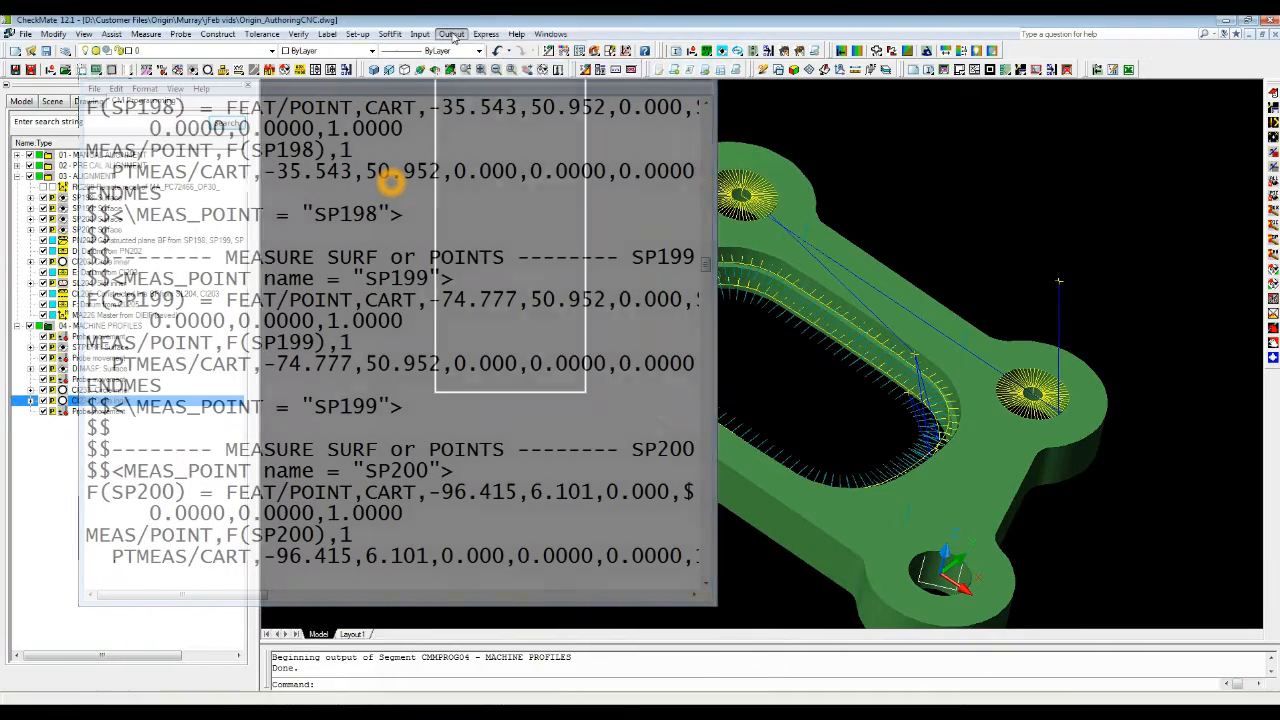
pyautogui.click(465, 50)
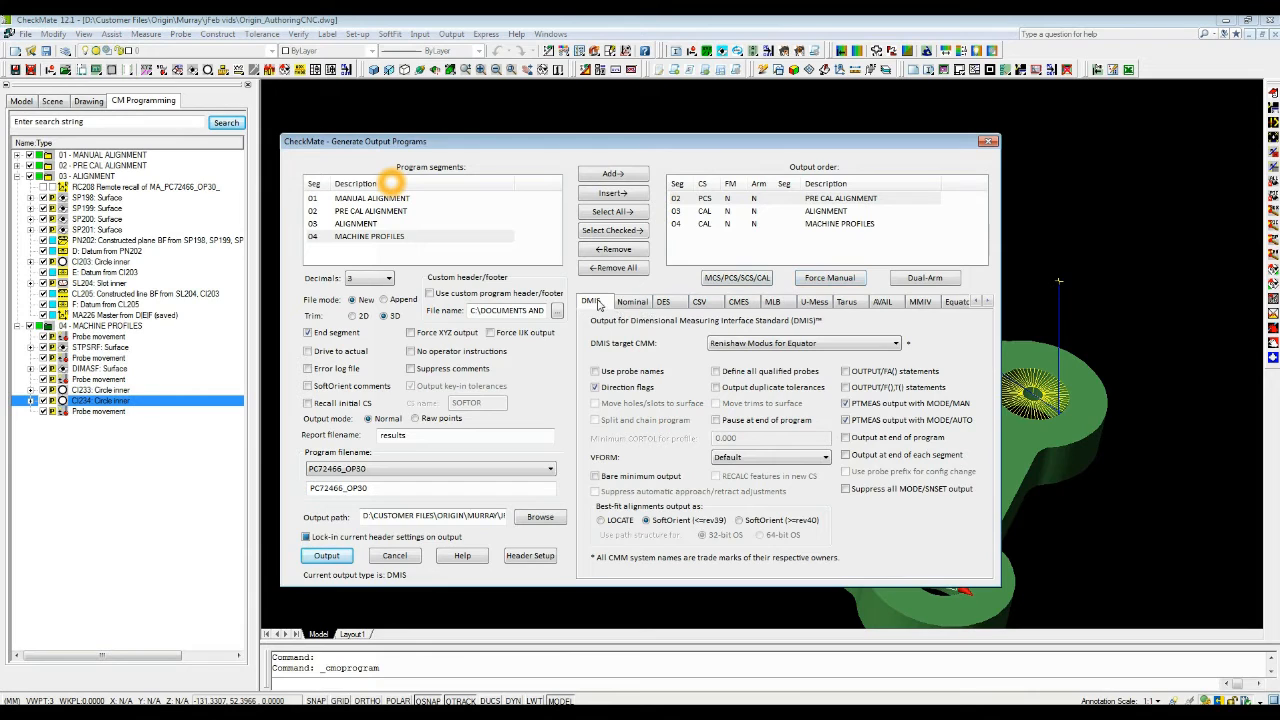
pyautogui.click(958, 303)
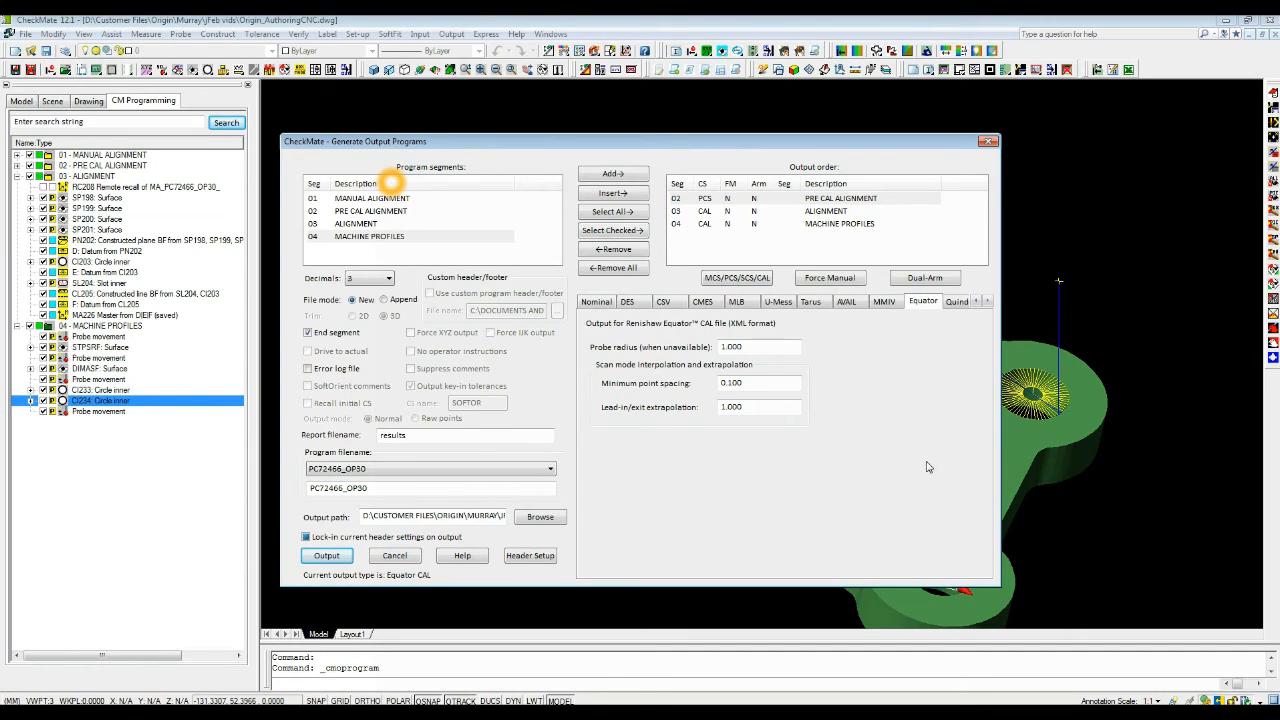
pyautogui.click(326, 557)
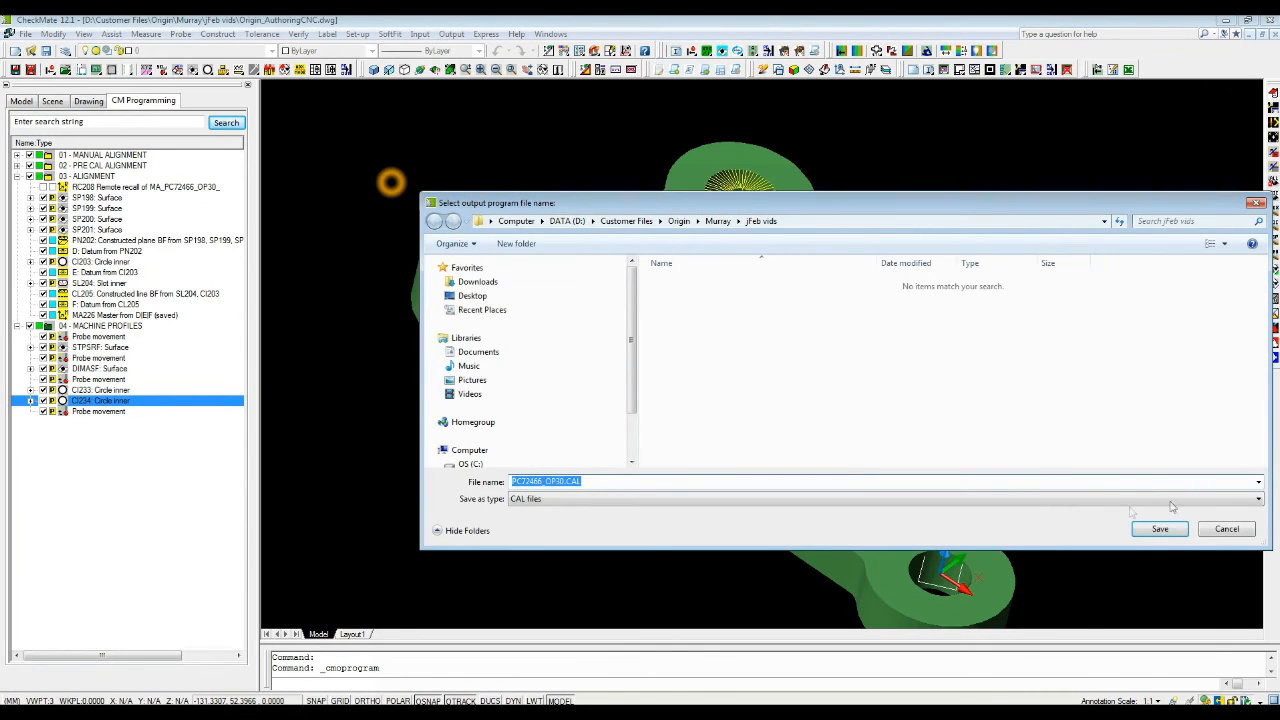
pyautogui.click(1175, 530)
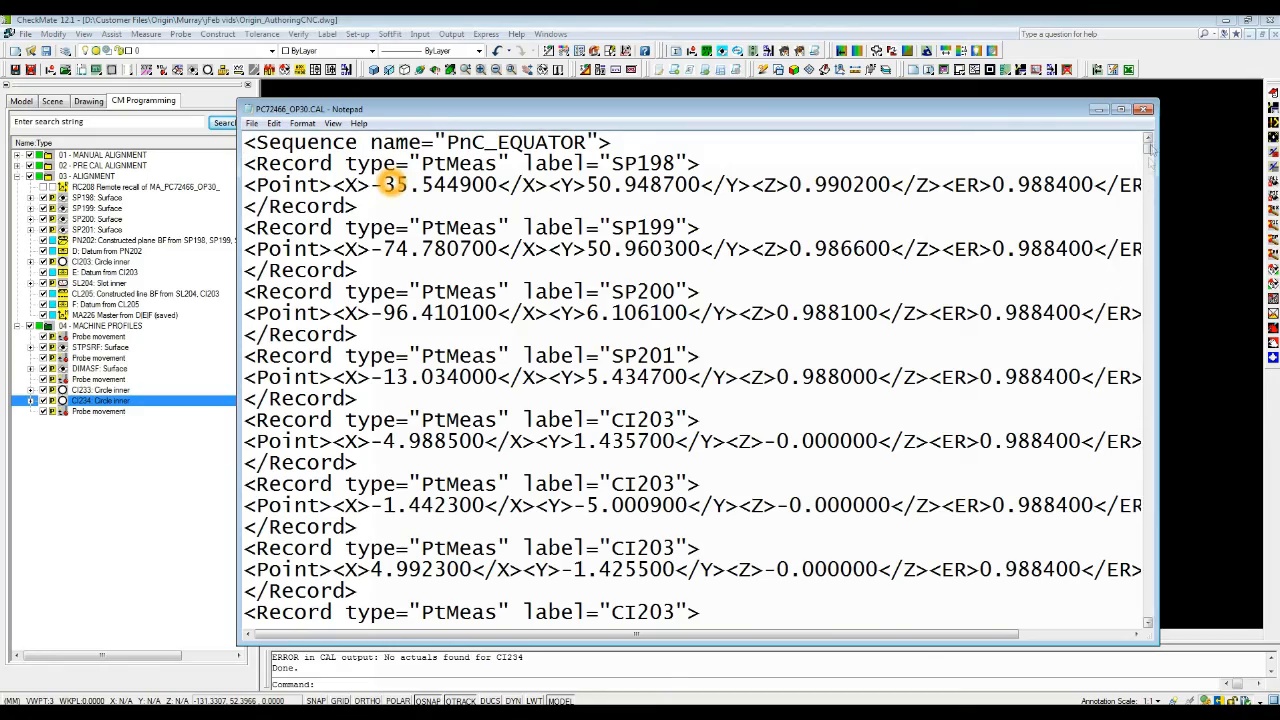
# Examine the point records in the generated PC72466_OP30.CAL file and bring PC72466_OP30.DMI to the front alongside it.
pyautogui.moveTo(1150, 150); pyautogui.dragTo(1150, 186)
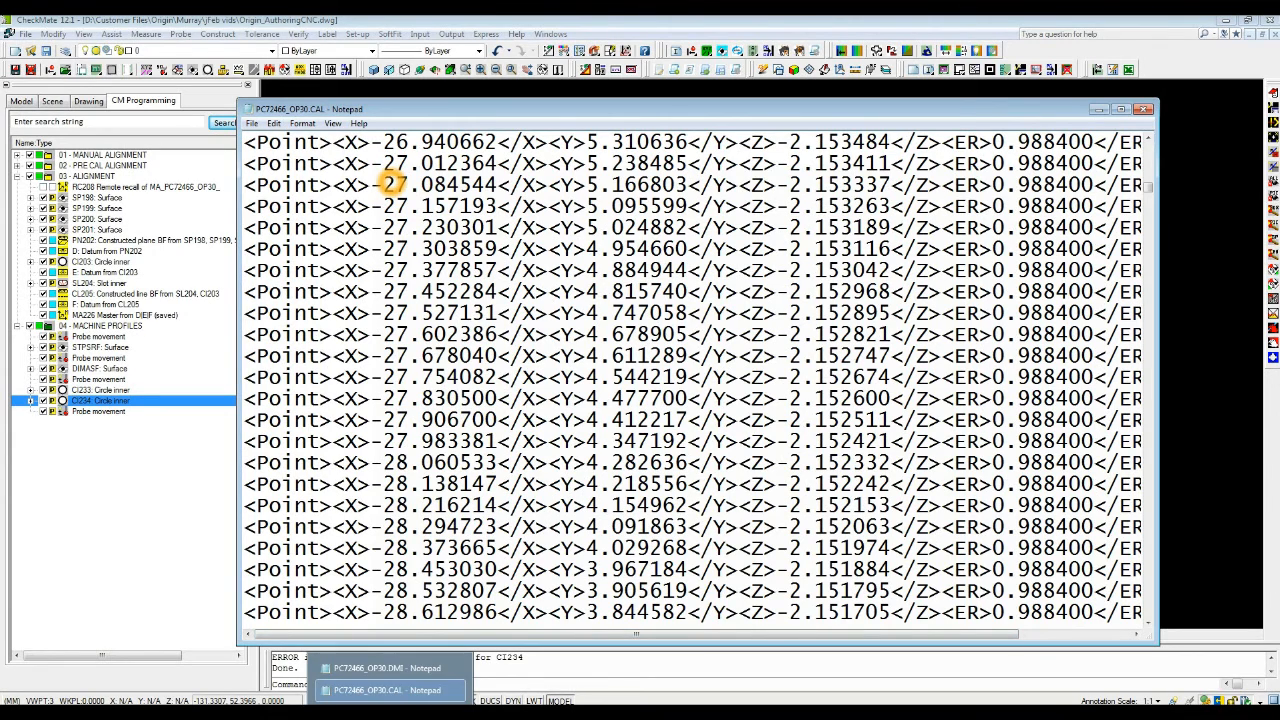
pyautogui.click(391, 685)
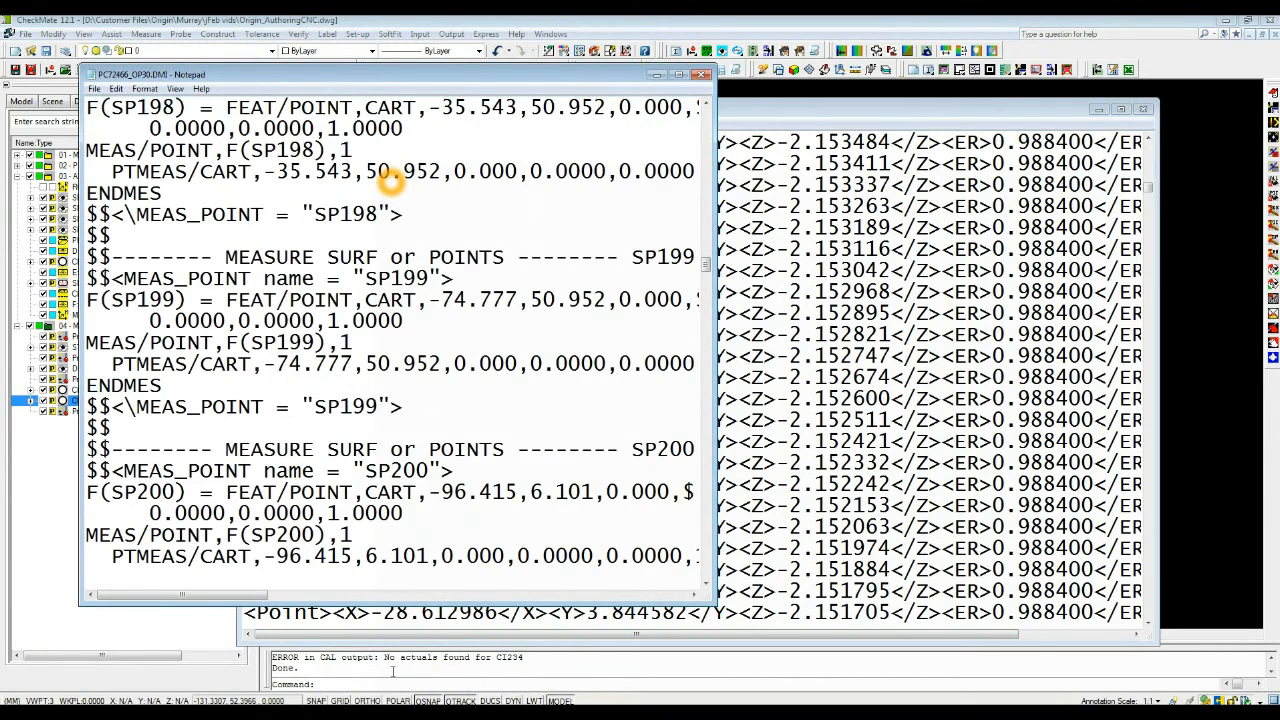